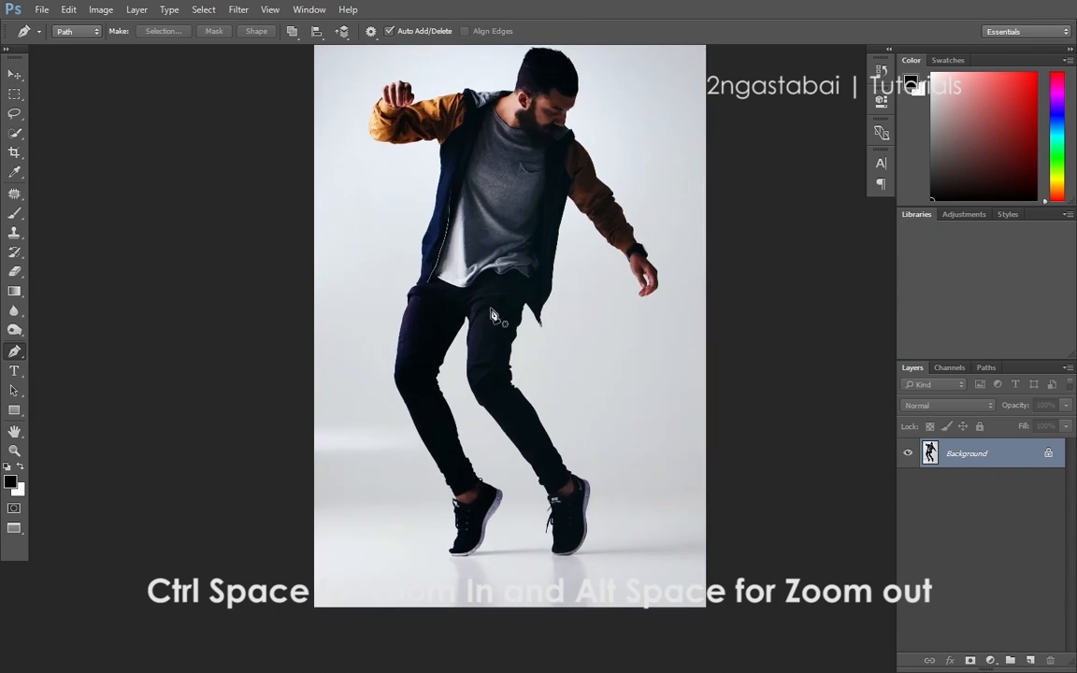
Step: Start a Pen tool path at the heel of the left shoe and trace along the outer edge of its sole
left_click(479, 326, "ctrl")
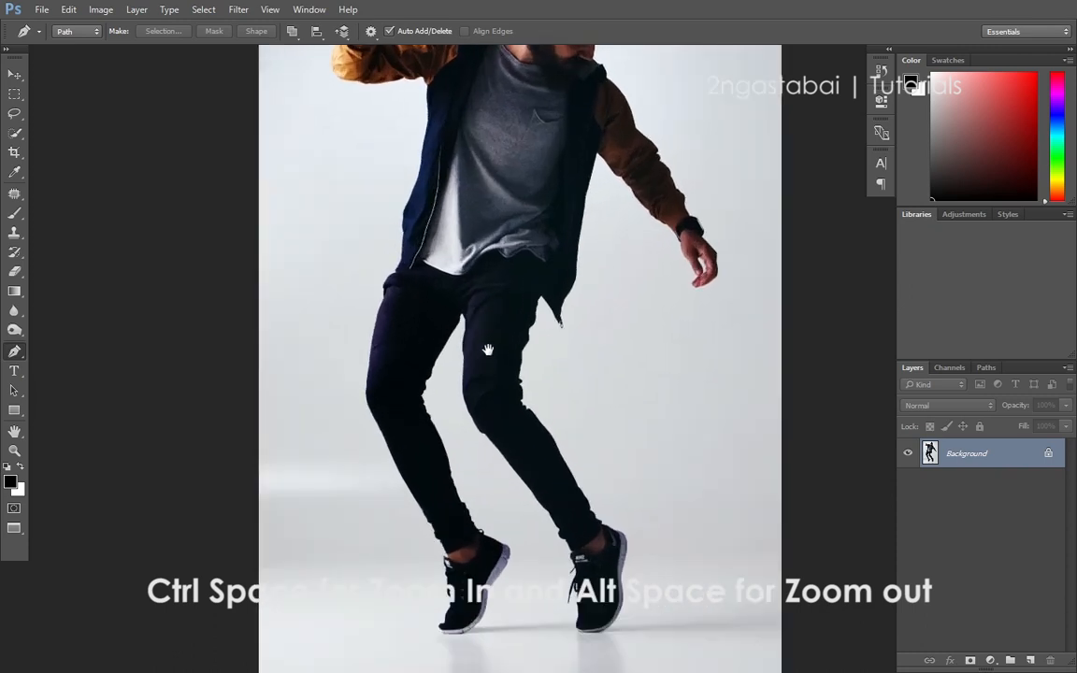
left_click(492, 360, "ctrl")
left_click(485, 436, "ctrl")
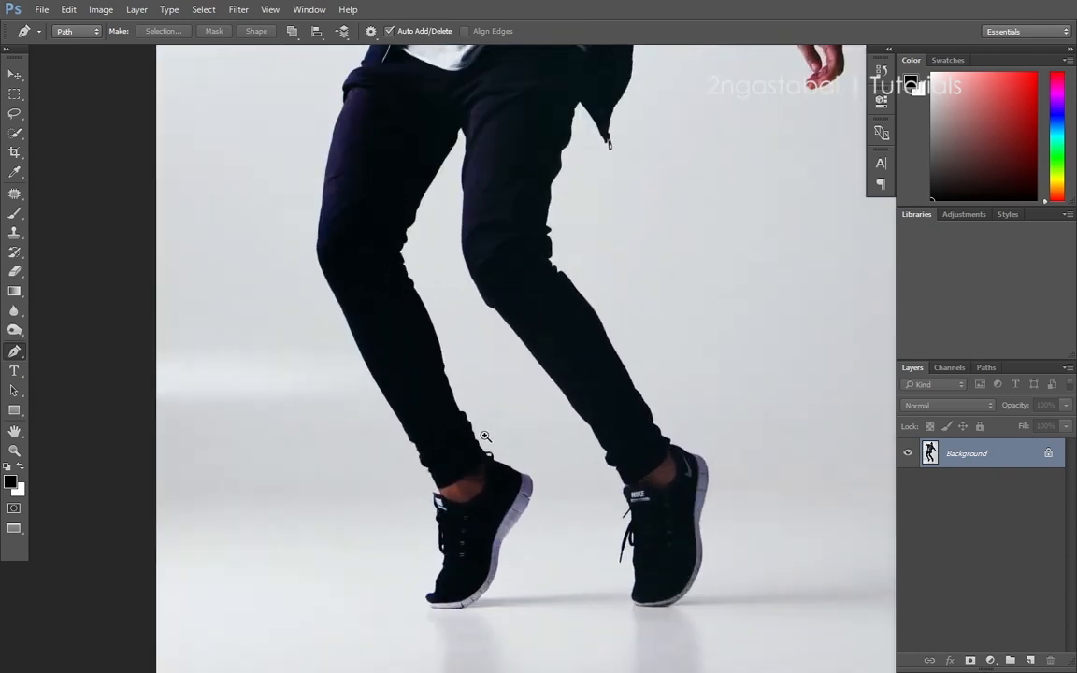
left_click(516, 492, "ctrl")
left_click_drag(532, 497, 551, 396)
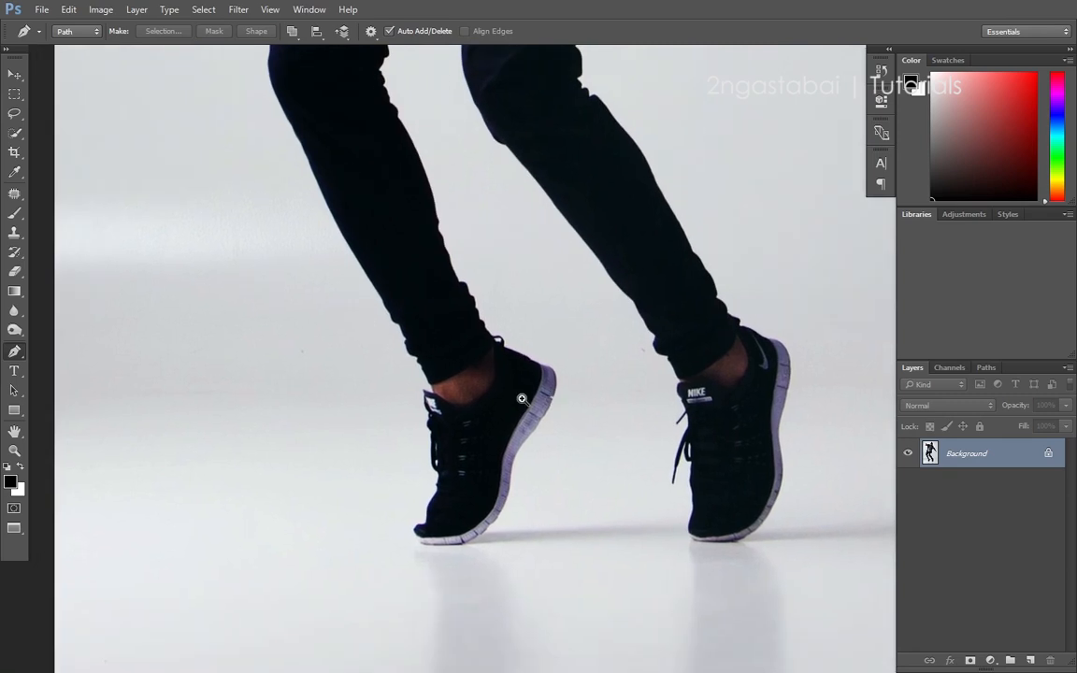
left_click(522, 399, "ctrl")
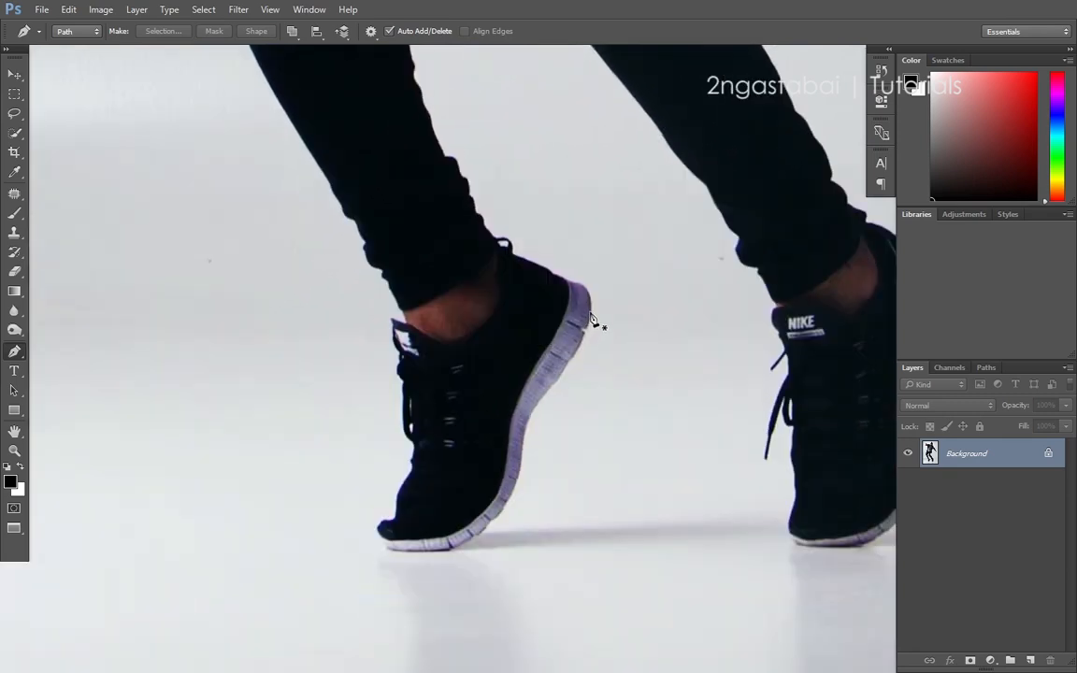
left_click(555, 404)
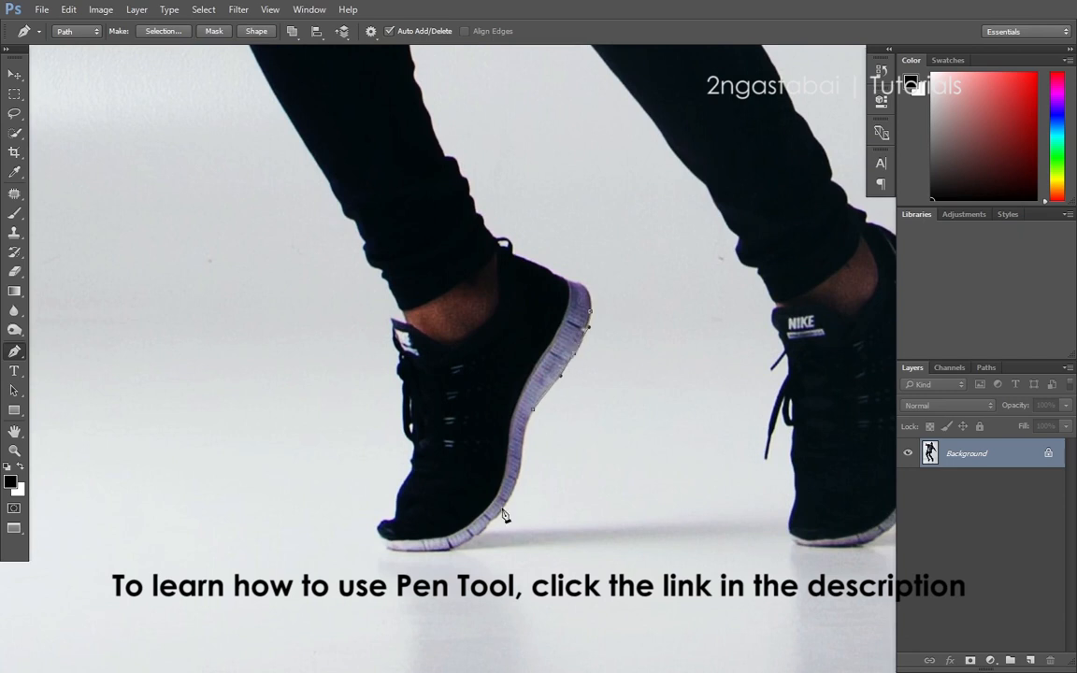
left_click(524, 461)
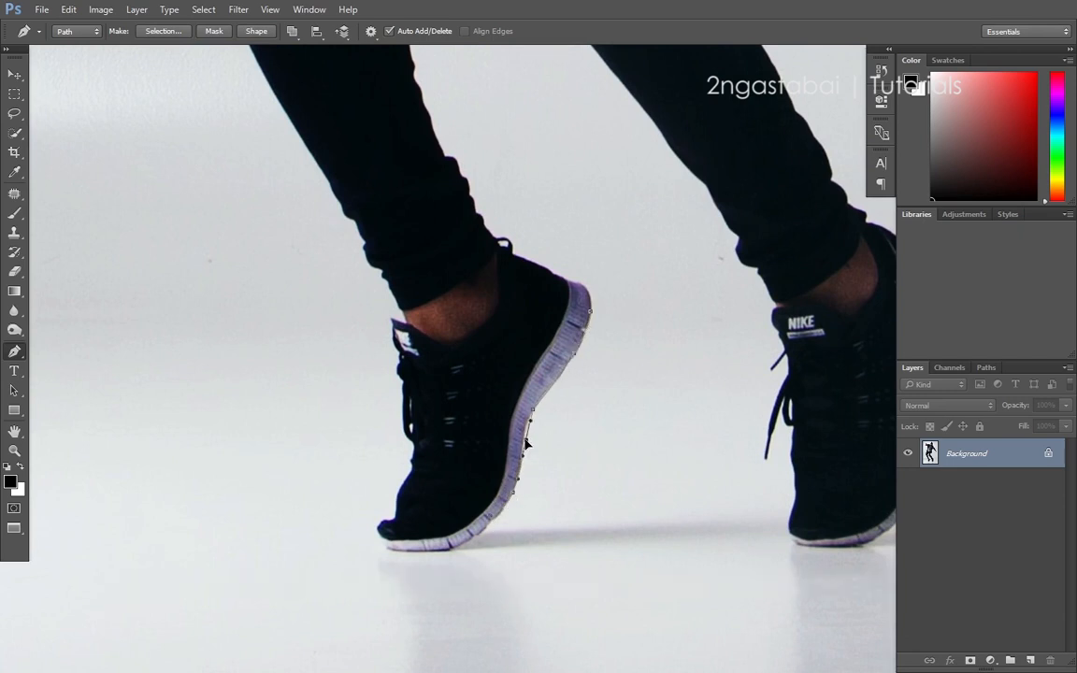
Step: Continue the path around the left shoe's toe and up its front along the laces to the tongue
left_click_drag(485, 506, 515, 432)
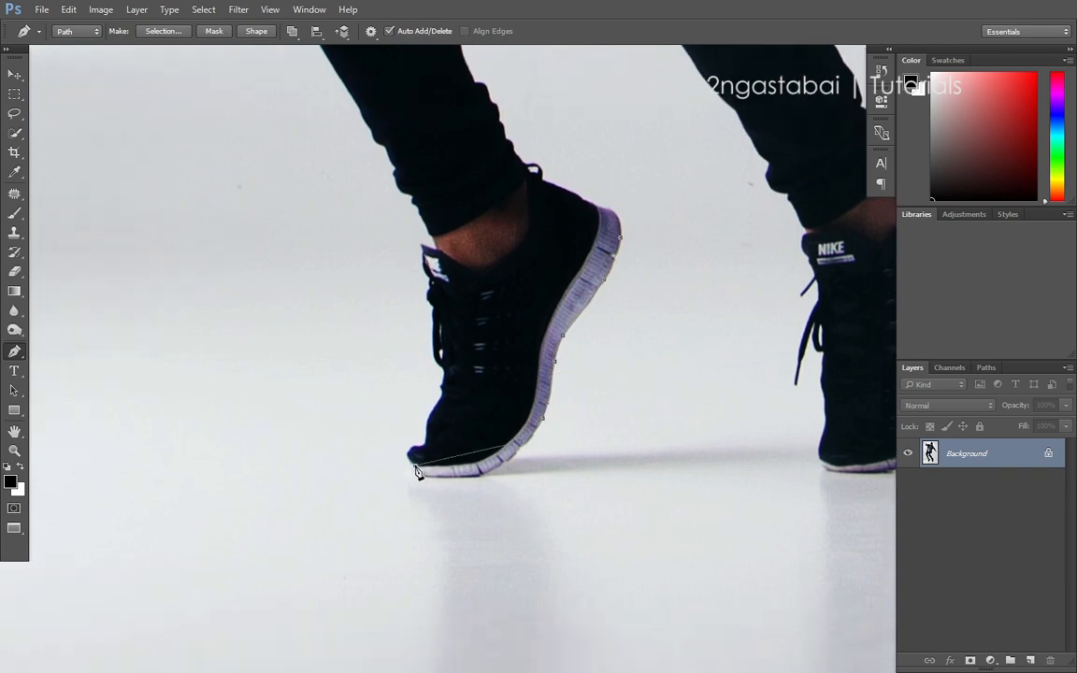
left_click_drag(415, 465, 420, 474)
left_click_drag(442, 385, 435, 429)
left_click(437, 433)
left_click(437, 415)
left_click(426, 371)
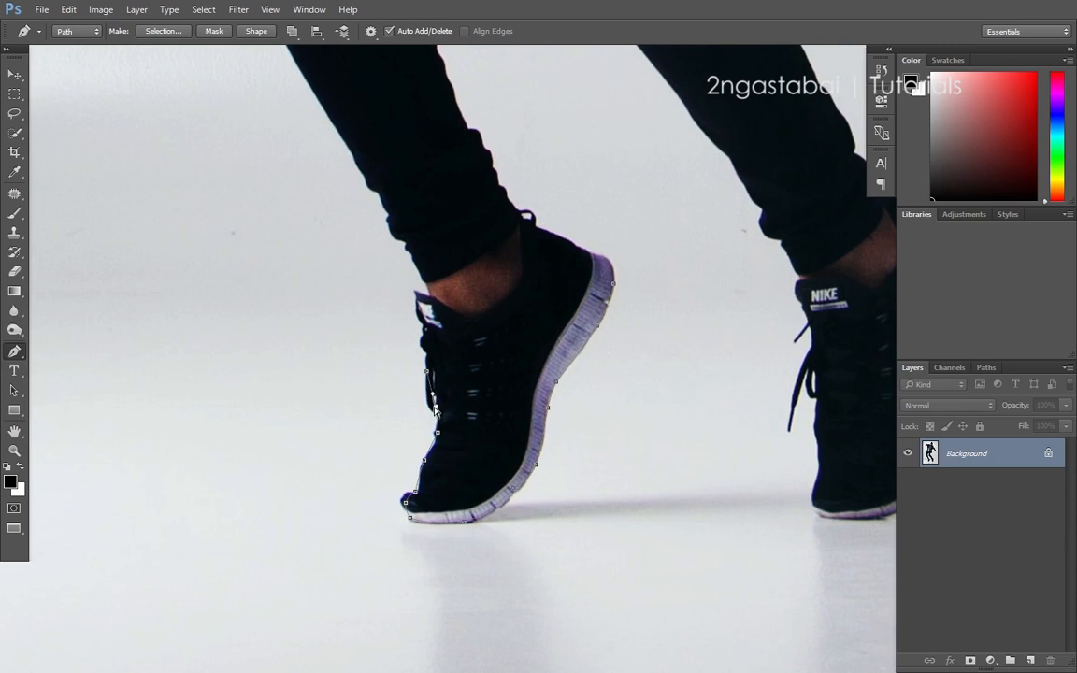
left_click_drag(428, 368, 424, 417)
left_click(425, 404)
left_click(418, 392)
left_click(420, 379)
left_click(417, 345)
Step: Trace the front of the left ankle and the folds of the trouser cuff
left_click_drag(417, 348, 416, 391)
left_click(422, 376)
left_click(412, 348)
left_click(394, 323)
left_click(387, 304)
left_click(374, 285)
Step: Extend the path up the outer edge of the left lower leg to just below the knee
left_click_drag(374, 285, 405, 385)
left_click(395, 373)
left_click_drag(324, 192, 385, 322)
left_click(355, 322)
left_click_drag(395, 394, 391, 392)
left_click_drag(366, 361, 405, 478)
left_click(347, 329)
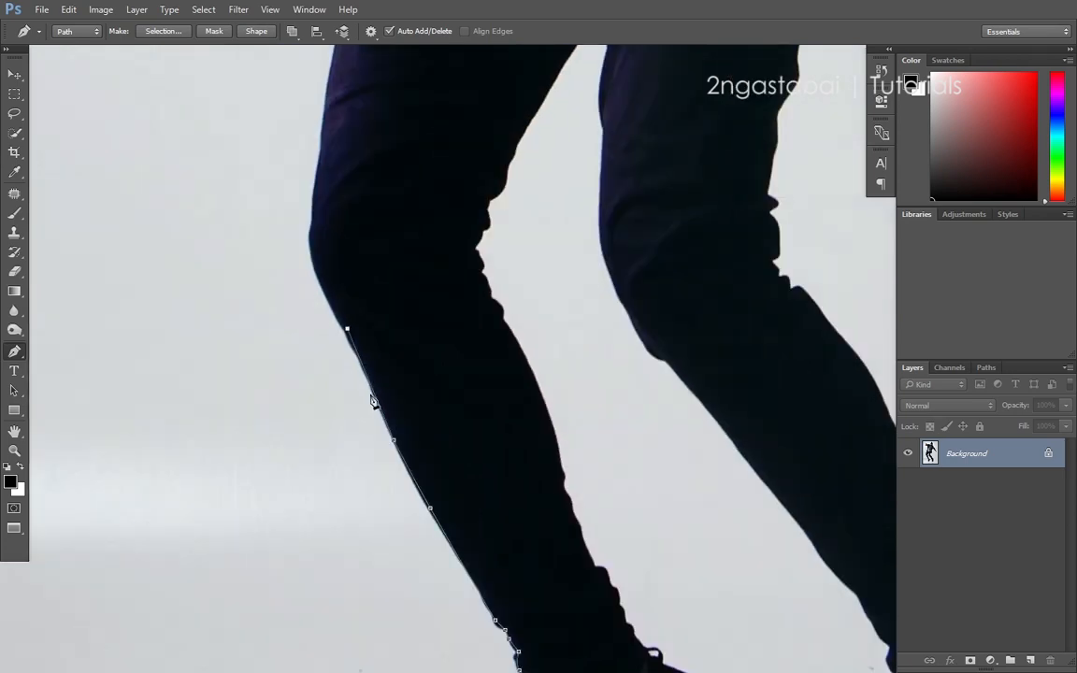
Step: Trace around the left knee and up the outer thigh to the hip, curving segments to fit the trousers
left_click_drag(343, 298, 379, 414)
left_click(360, 266)
left_click_drag(372, 362, 351, 363)
left_click_drag(378, 198, 358, 384)
left_click(383, 249)
left_click_drag(367, 336, 359, 334)
left_click_drag(378, 250, 395, 316)
left_click(385, 359)
left_click(421, 295)
Step: Continue the path from the hip up the lower part of the jacket's left side
left_click_drag(438, 248, 431, 387)
left_click(436, 368)
left_click(460, 189)
left_click_drag(450, 247, 441, 248)
left_click_drag(438, 297, 440, 294)
left_click_drag(462, 269, 398, 423)
left_click(396, 353)
left_click(440, 177)
left_click_drag(431, 224, 433, 247)
Step: Trace the upper part of the jacket's left side up to the armpit
left_click_drag(456, 151, 435, 320)
left_click(420, 345)
left_click(430, 182)
left_click_drag(424, 263, 430, 272)
left_click_drag(427, 222, 428, 211)
Step: Trace the underside of the raised orange sleeve and curve the path around the elbow
left_click_drag(415, 149, 394, 258)
left_click(425, 246)
left_click(372, 251)
left_click_drag(355, 228, 449, 249)
left_click(324, 284)
left_click_drag(397, 278, 389, 291)
left_click(352, 291)
left_click_drag(271, 234, 377, 338)
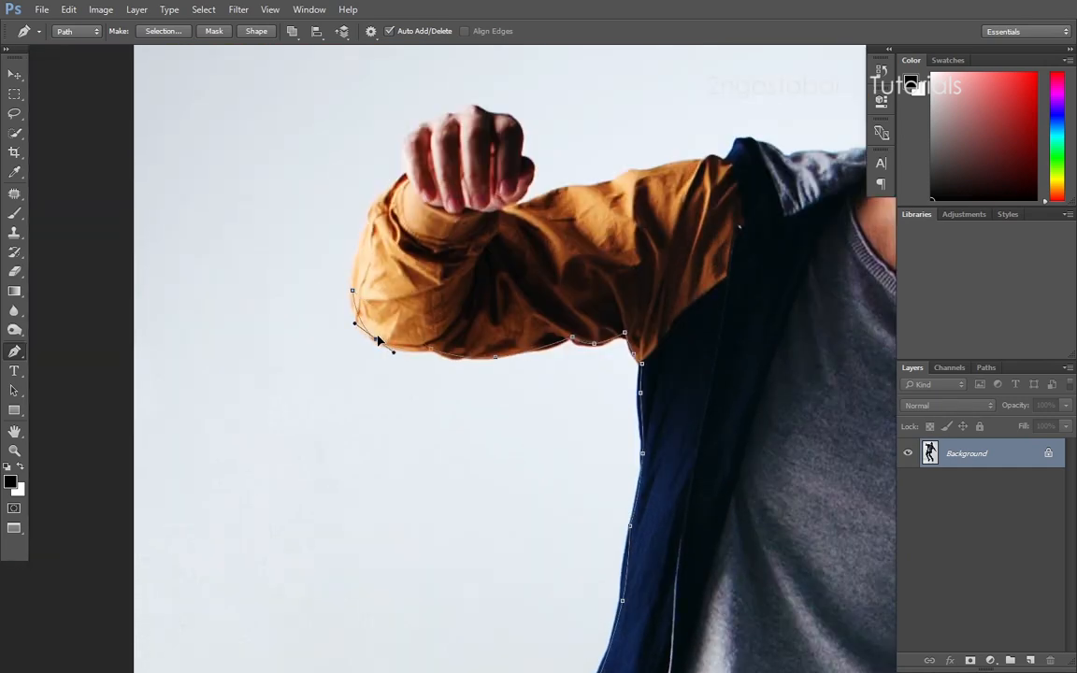
Step: Trace up the raised sleeve's cuff and around the fist, from the knuckles to the wrist
left_click_drag(400, 187, 400, 245)
left_click(404, 232)
left_click_drag(381, 292, 370, 272)
left_click(444, 257)
left_click_drag(432, 194, 400, 276)
left_click(481, 258)
left_click_drag(463, 258, 508, 267)
left_click(509, 299)
left_click(508, 347)
left_click_drag(509, 323, 523, 316)
Step: Continue the path along the top of the raised sleeve, over the shoulder and collar to the neck
left_click(715, 302)
left_click_drag(645, 318, 641, 313)
left_click_drag(748, 308, 558, 312)
left_click(590, 331)
left_click_drag(684, 303, 581, 330)
left_click(624, 331)
Step: Trace the hair from the nape over the top of the head down to the forehead
left_click(685, 178)
left_click_drag(667, 222, 662, 220)
left_click_drag(634, 313, 638, 312)
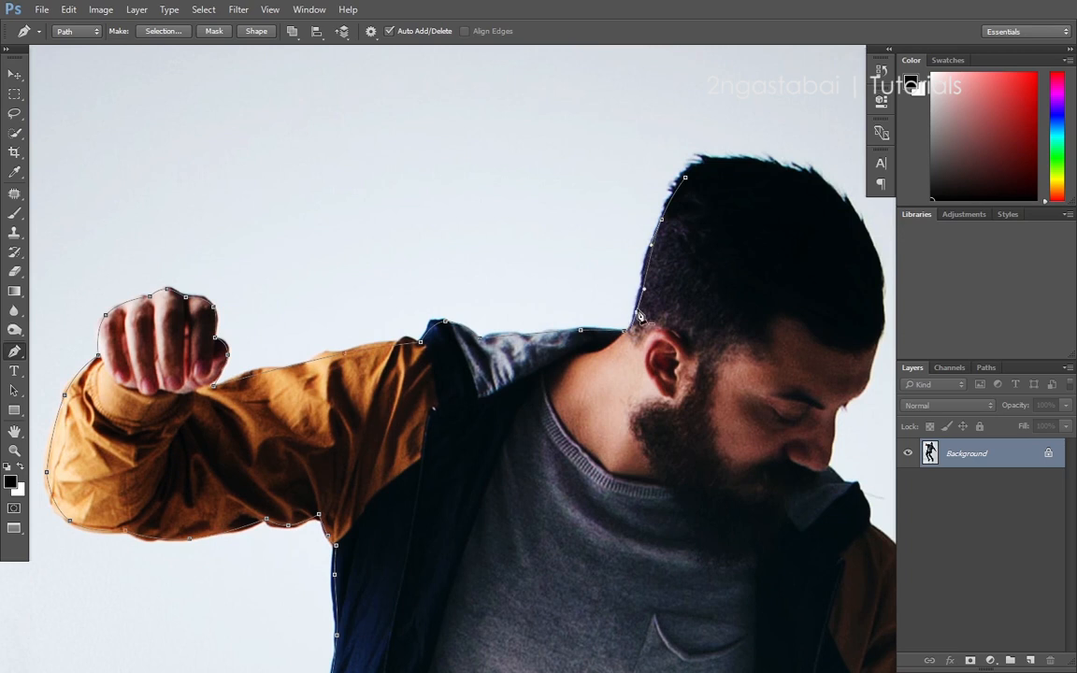
left_click(862, 226)
left_click_drag(773, 202, 719, 162)
left_click_drag(842, 292, 733, 285)
left_click(727, 338)
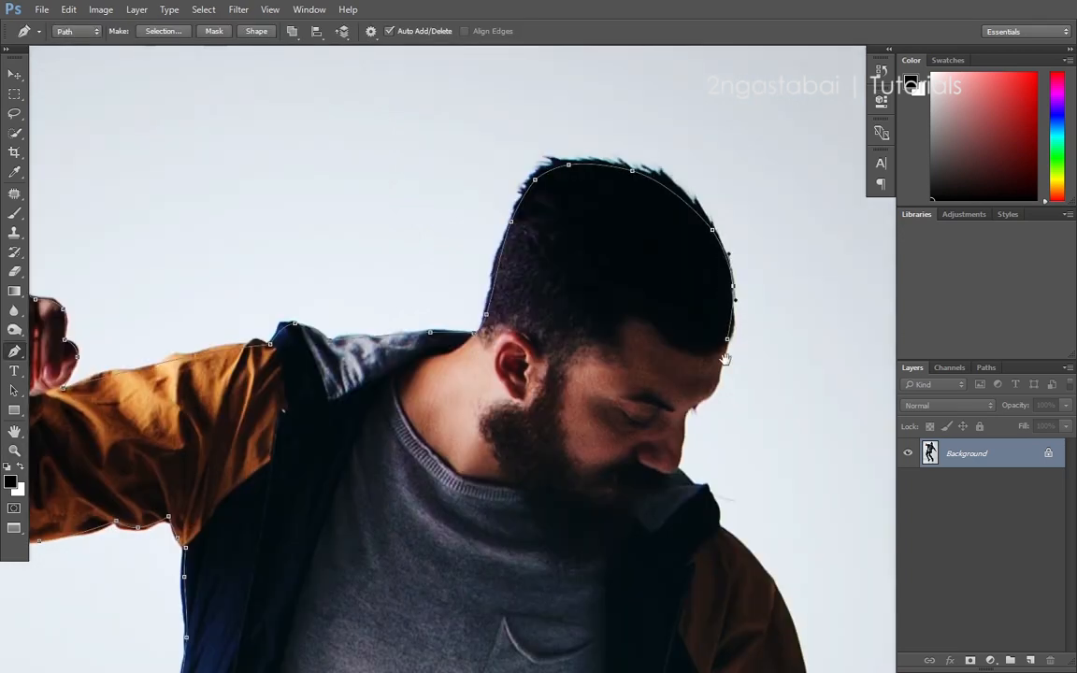
Step: Trace the face profile from the forehead past the nose and around the jacket collar
left_click_drag(724, 358, 724, 280)
left_click(676, 392)
left_click_drag(701, 322, 707, 329)
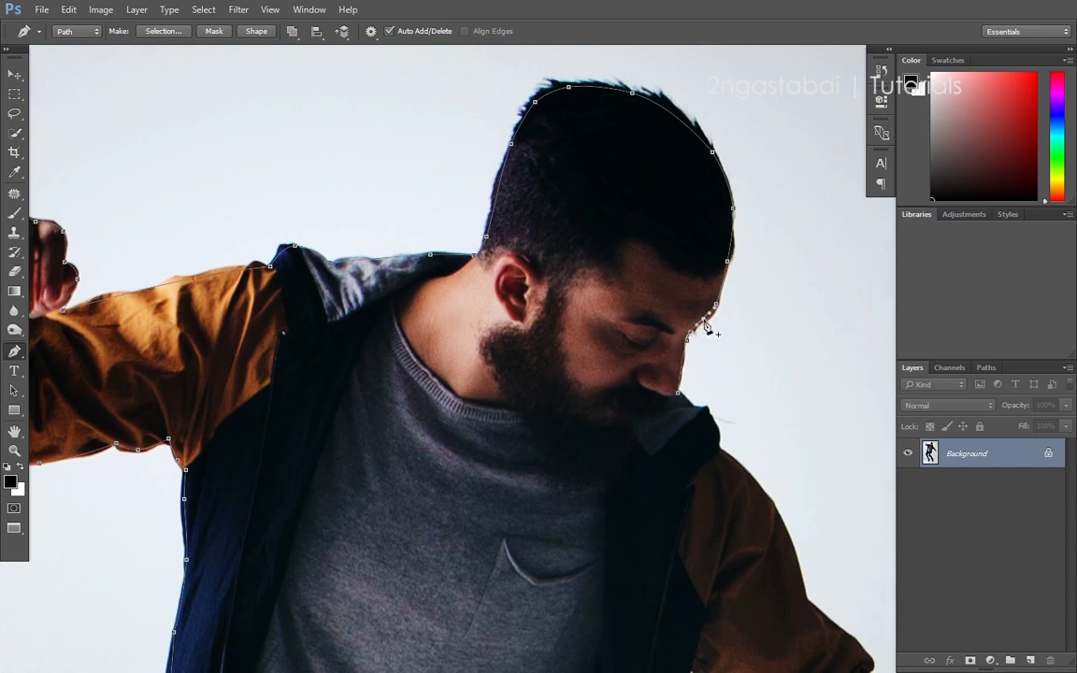
left_click_drag(729, 461, 658, 367)
left_click(651, 355)
left_click_drag(631, 329, 641, 325)
Step: Trace the outer edge of the lowered arm's upper sleeve, following the shoulder curve and elbow folds
left_click_drag(704, 450, 591, 265)
left_click(616, 337)
left_click(679, 414)
left_click(666, 399)
left_click(640, 364)
left_click_drag(665, 400, 688, 429)
left_click(689, 439)
key("ctrl+z")
left_click(689, 441)
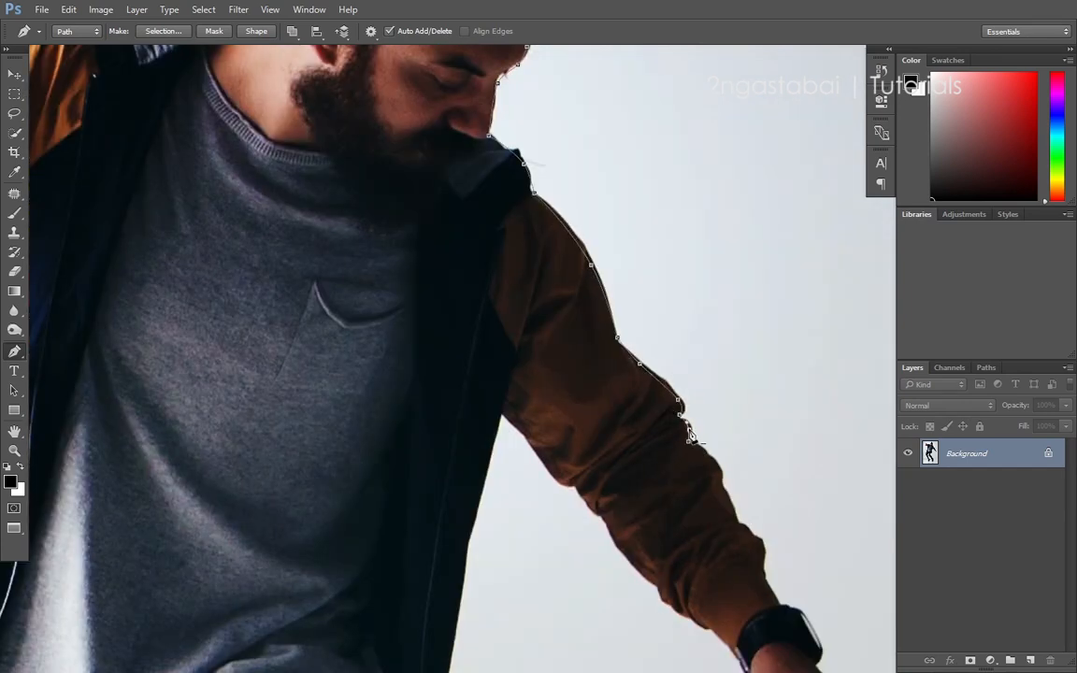
Step: Continue the path down the outer forearm sleeve and around the wristwatch
left_click_drag(724, 505, 612, 355)
left_click(651, 402)
left_click(656, 430)
left_click(671, 458)
left_click(706, 519)
Step: Trace the outer edge of the lowered hand from the watch to the fingertips
left_click_drag(757, 608, 679, 498)
left_click(673, 482)
left_click_drag(652, 449, 668, 455)
left_click(657, 536)
left_click_drag(664, 514, 669, 476)
left_click(675, 493)
left_click_drag(682, 472, 696, 426)
left_click(657, 503)
left_click(624, 516)
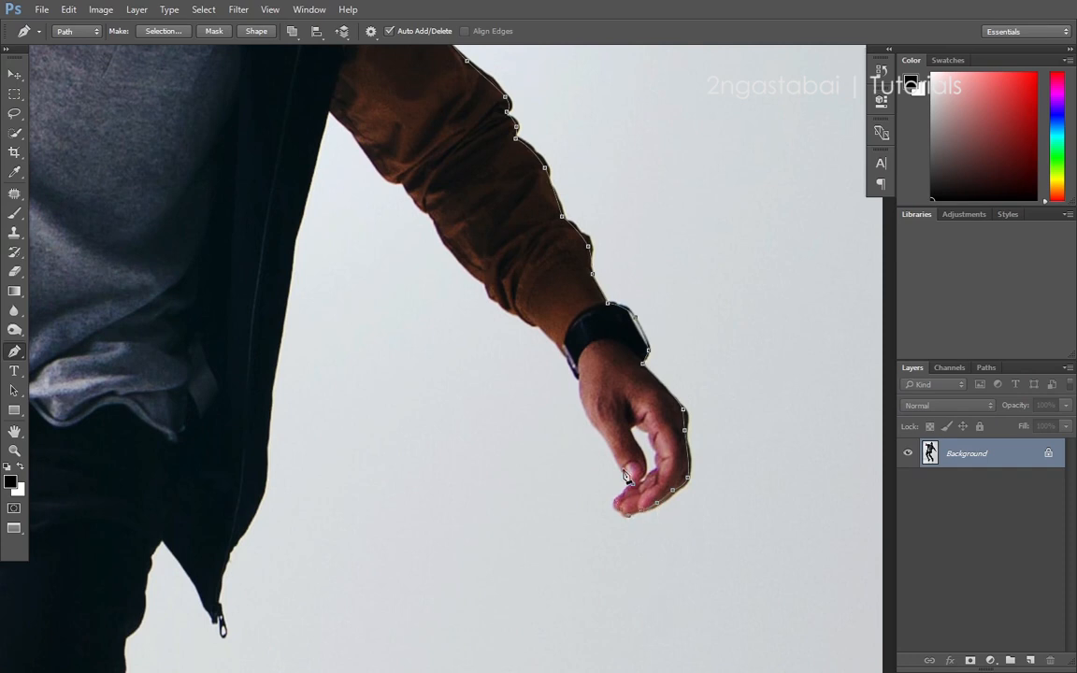
Step: Trace the inner side of the lowered hand between fingers and thumb, and back up past the watch to the sleeve
left_click(644, 476)
left_click(657, 469)
left_click(654, 447)
left_click_drag(632, 427, 594, 438)
left_click_drag(595, 385, 619, 434)
left_click_drag(551, 378, 602, 439)
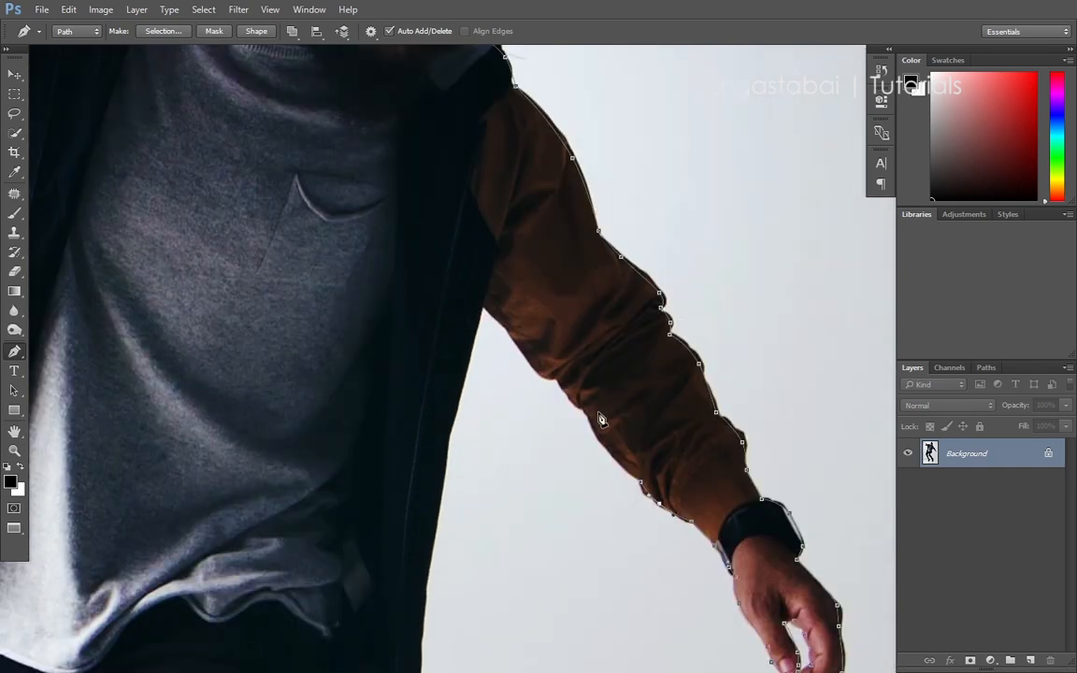
Step: Trace the underside of the lowered sleeve to the armpit and down the jacket's right edge
mouse_move(547, 383)
left_mouse_down()
mouse_move(608, 451)
mouse_move(687, 285)
left_mouse_up()
left_click(619, 374)
left_click_drag(614, 361, 639, 216)
left_click(632, 420)
Step: Trace the jacket's lower right corner around the zipper pull and up to the notch beside the trousers
scroll(645, 412, "down", 2)
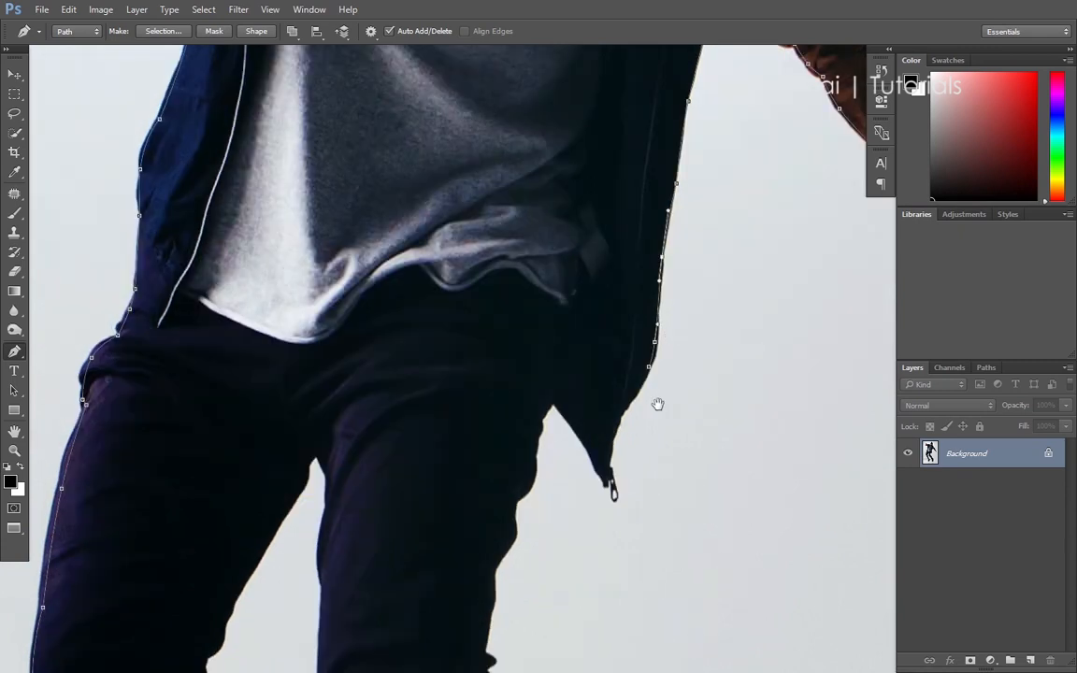
scroll(613, 437, "up", 2)
scroll(630, 514, "down", 2)
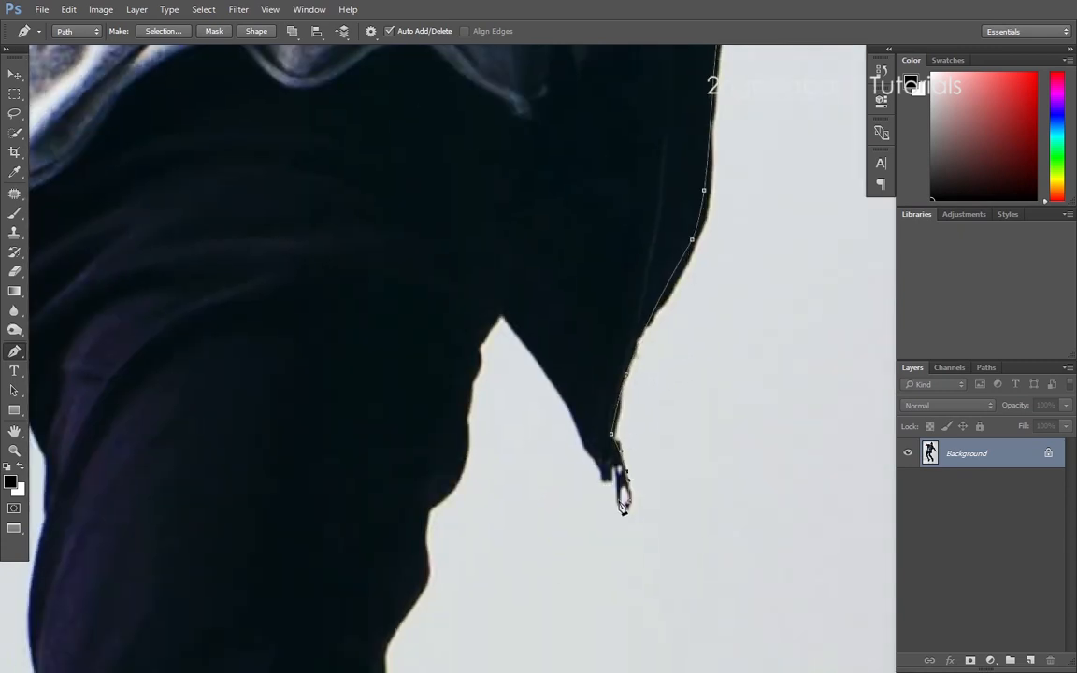
left_click_drag(624, 495, 670, 569)
left_click(596, 454)
left_click(551, 386)
Step: Continue the path down the outer edge of the right thigh, following the folds of the trousers
scroll(565, 408, "down", 1)
left_click(558, 376)
scroll(568, 393, "down", 2)
left_click(574, 439)
scroll(586, 373, "down", 2)
left_click(575, 435)
left_click(612, 377)
left_click(615, 326)
scroll(600, 412, "down", 1)
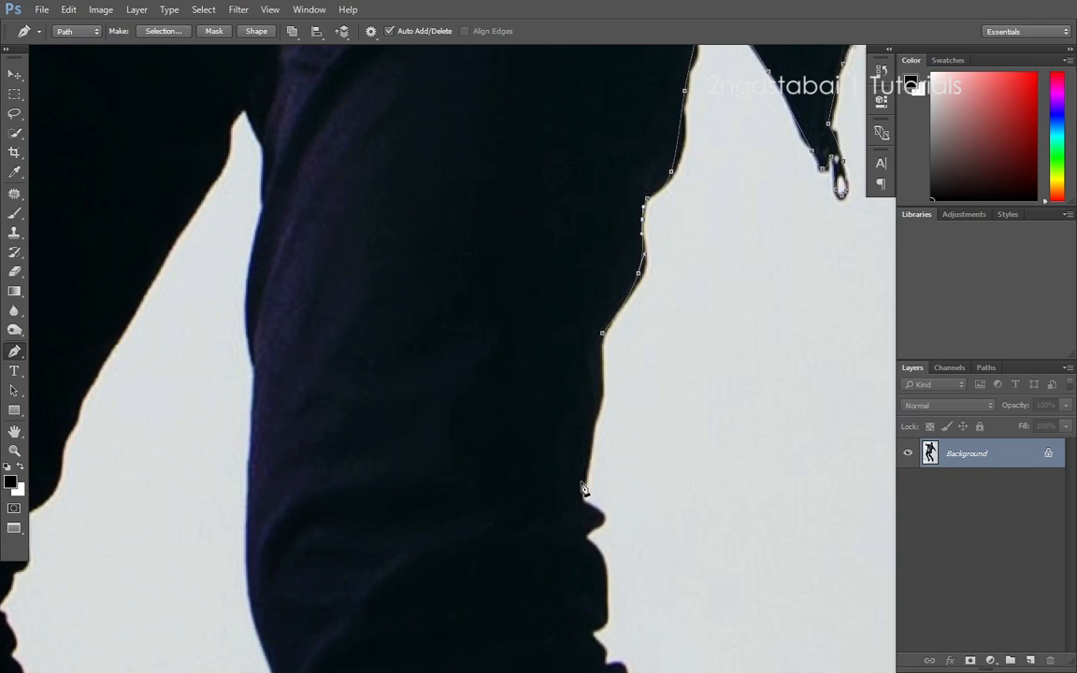
Step: Trace the trouser folds along the back of the right knee
left_click(582, 487)
left_click(587, 540)
left_click_drag(607, 557, 590, 342)
left_click(574, 350)
left_click(586, 396)
left_click(576, 419)
left_click(586, 452)
left_click(613, 479)
Step: Extend the path down the back of the right lower leg and curve it to the calf
left_click_drag(621, 466, 561, 140)
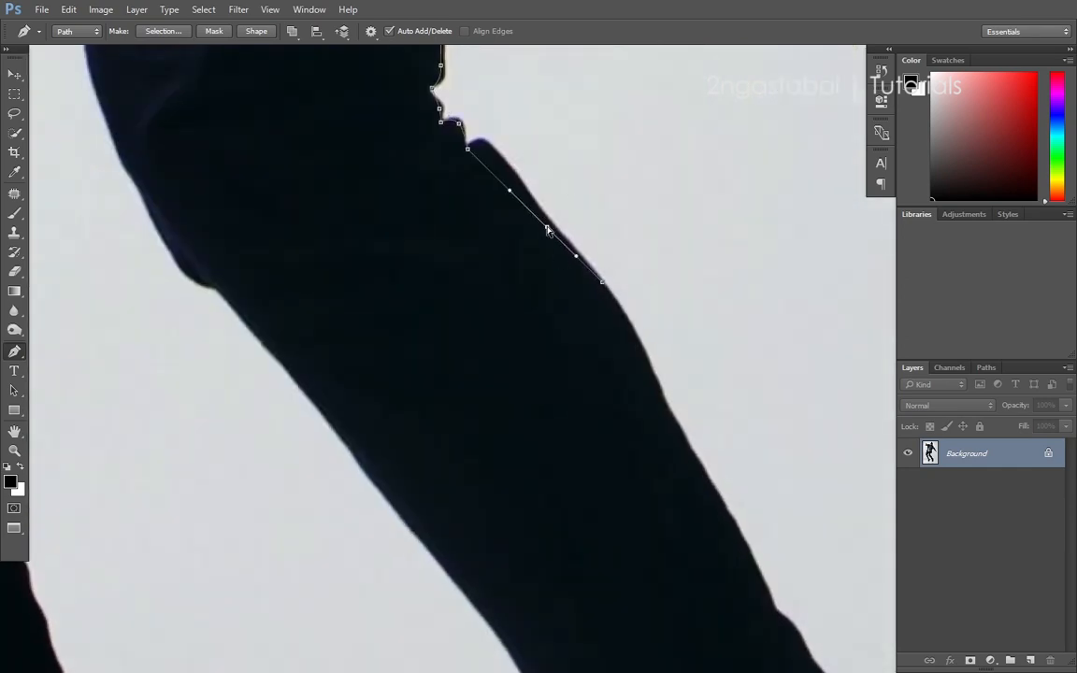
left_click_drag(620, 368, 596, 312)
left_click(560, 218)
left_click(601, 312)
left_click(649, 390)
left_click(683, 462)
Step: Continue the path down the right calf, around the trouser cuff folds and onto the shoe's heel
left_click_drag(670, 431, 624, 356)
left_click(642, 416)
left_click(671, 433)
left_click(677, 453)
left_click_drag(728, 442, 704, 341)
left_click(752, 399)
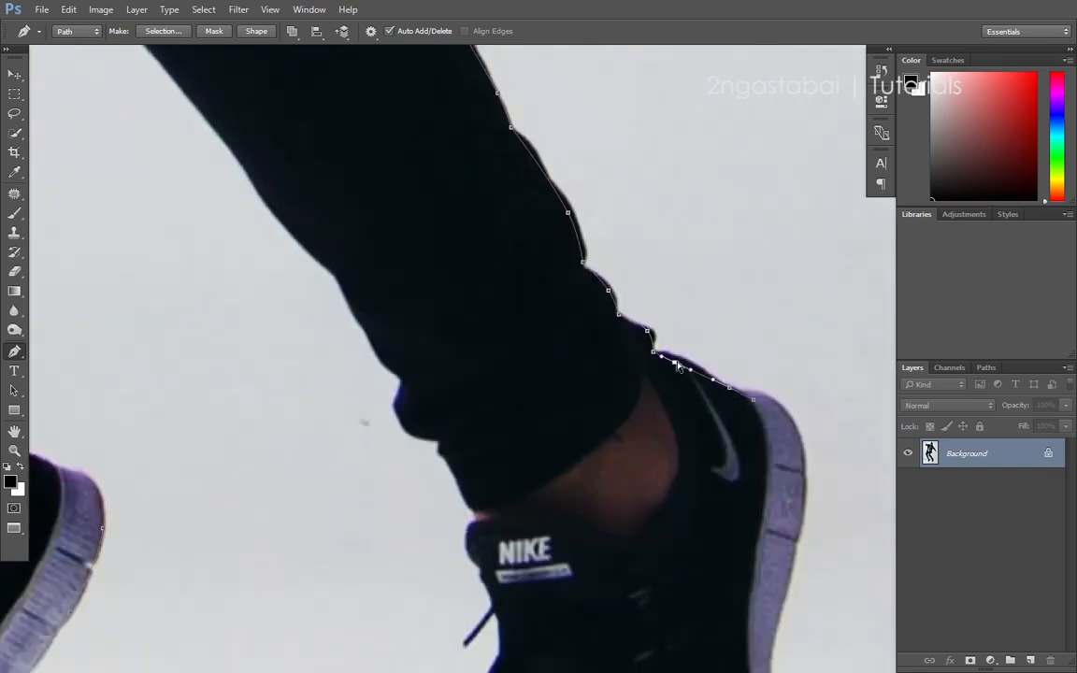
Step: Trace the right shoe's sole from the heel down and around the toe
left_click_drag(817, 581, 733, 438)
left_click(697, 257)
left_click(710, 283)
left_click(719, 311)
left_click(717, 367)
left_click_drag(694, 512, 699, 382)
left_click_drag(718, 436, 720, 274)
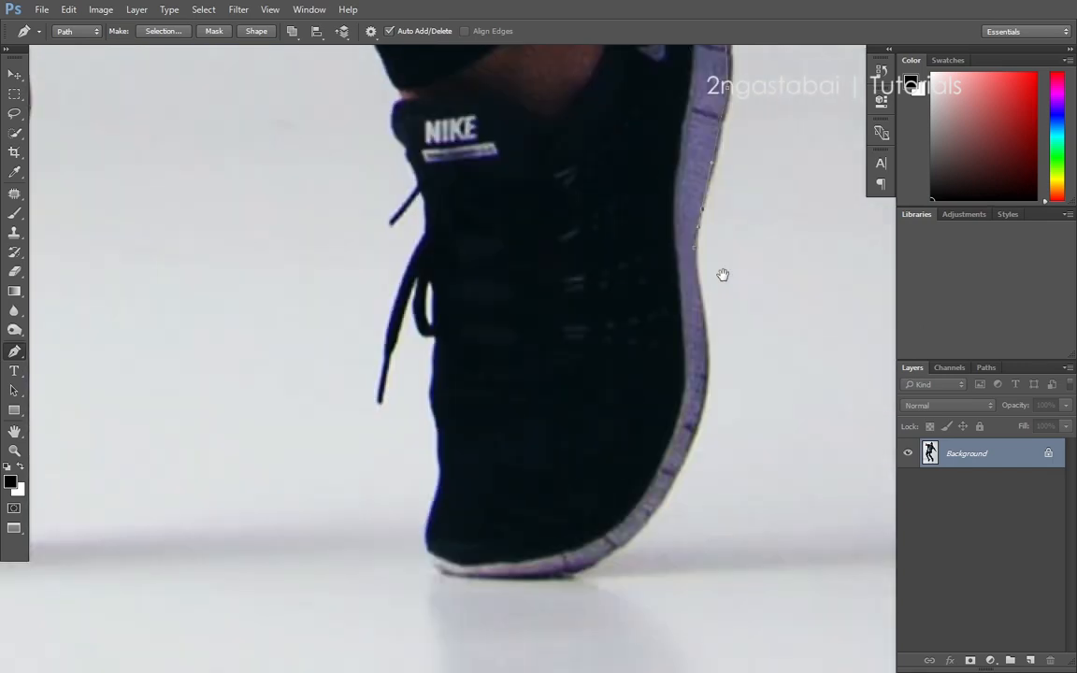
mouse_move(628, 548)
left_mouse_down()
mouse_move(624, 416)
mouse_move(633, 446)
mouse_move(815, 470)
left_mouse_up()
left_click_drag(661, 436, 679, 467)
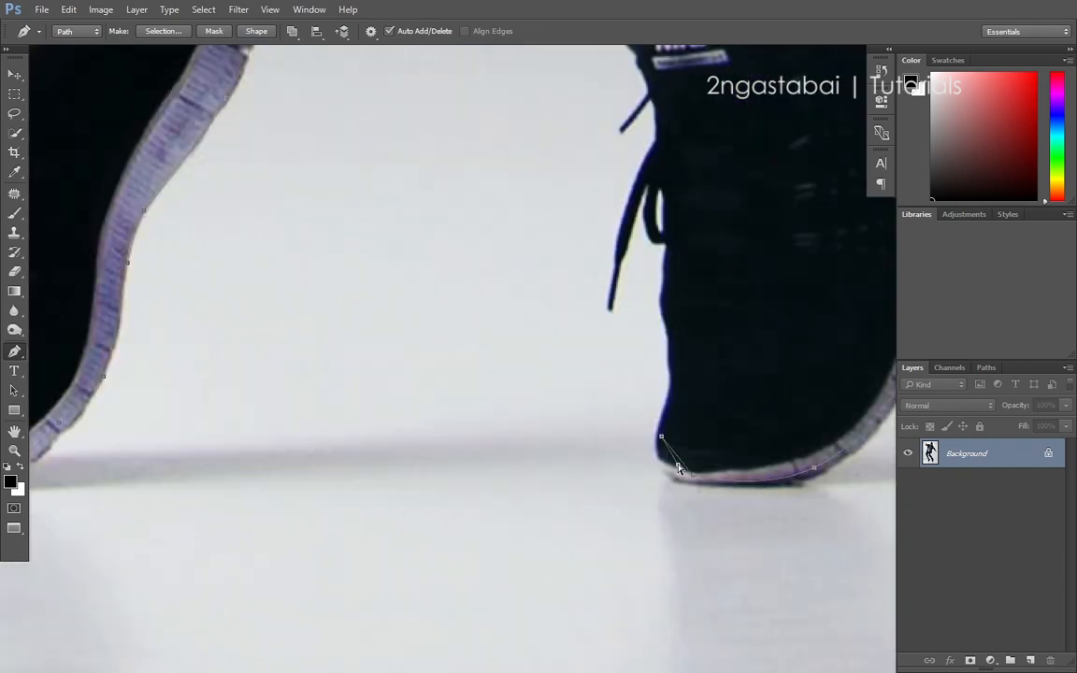
Step: Trace the front of the right shoe up from the toe and around the small lace loop
left_click_drag(671, 395, 636, 523)
left_click(636, 510)
left_click(632, 428)
left_click(628, 374)
left_click(616, 363)
left_click(615, 337)
left_click(614, 317)
left_click(603, 334)
Step: Outline the hanging laces of the right shoe and continue the path up to the tongue
left_click(577, 437)
left_click(584, 402)
left_click(601, 318)
mouse_move(589, 381)
left_mouse_down()
mouse_move(595, 347)
mouse_move(583, 387)
left_mouse_up()
left_click(609, 353)
left_click(612, 326)
left_click(603, 309)
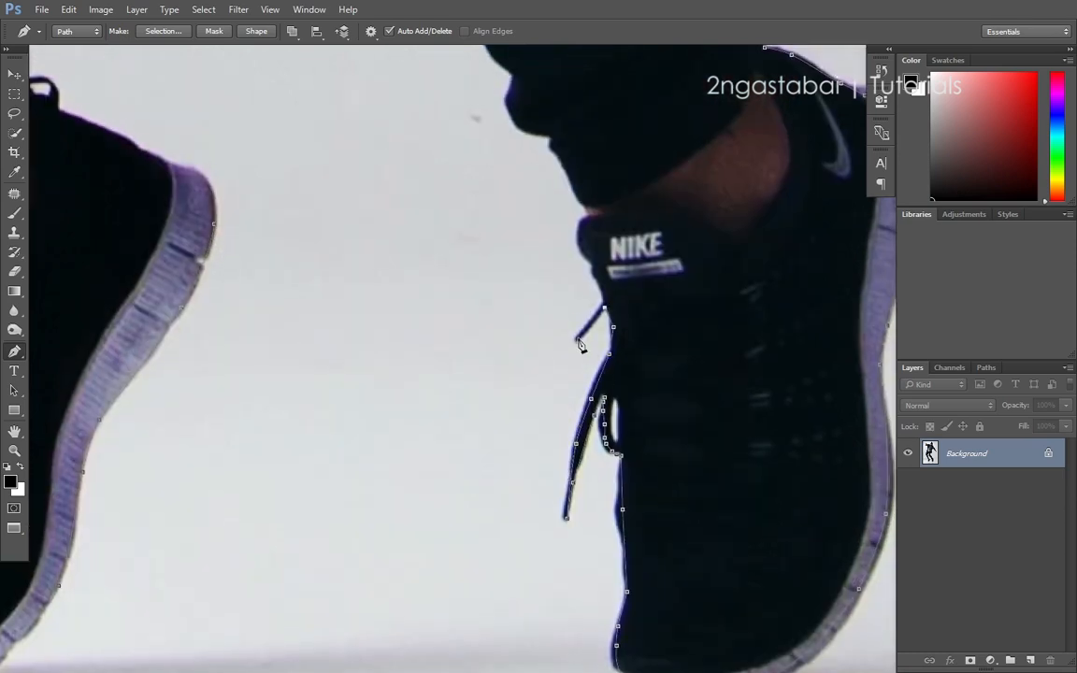
left_click(597, 281)
Step: Extend the path past the shoe's tongue and along the front of the right trouser cuff
left_click_drag(587, 212, 639, 538)
left_click(609, 353)
left_click(614, 330)
left_click(633, 424)
left_click(605, 358)
left_click(615, 381)
Step: Continue the path from the cuff folds up the front of the right lower leg
left_click(562, 293)
left_click(559, 362)
left_click(594, 417)
left_click_drag(486, 266, 632, 488)
left_click(372, 163)
left_click(480, 304)
left_click(598, 451)
left_click_drag(392, 192, 638, 418)
Step: Trace the front of the right knee, following the bend of the trousers
left_click(521, 294)
left_click(562, 333)
left_click_drag(563, 333, 548, 335)
left_click_drag(583, 358, 577, 351)
left_click_drag(535, 304, 614, 530)
left_click(526, 164)
left_click_drag(566, 358, 529, 356)
Step: Extend the path up the inner edge of the right thigh to the crotch
left_click_drag(546, 195, 543, 467)
left_click(527, 380)
left_click(532, 219)
left_click(530, 299)
left_click_drag(530, 299, 547, 402)
left_click(558, 275)
left_click(538, 238)
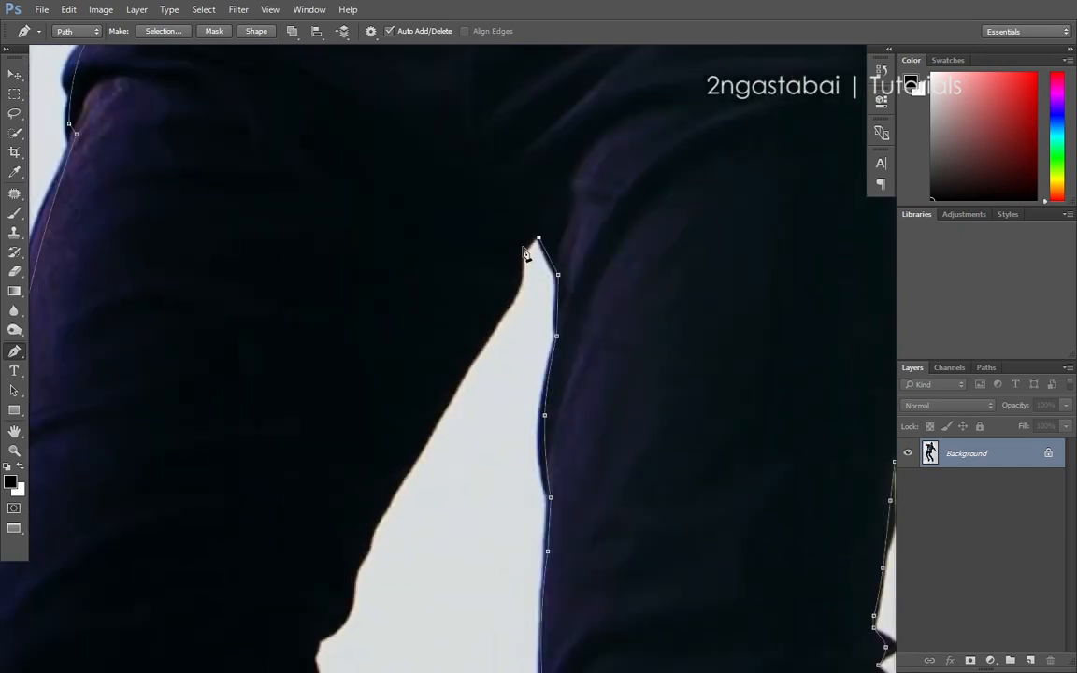
Step: Carry the path across the crotch and down the inner edge of the left thigh
left_click(521, 246)
left_click(380, 520)
left_click(495, 329)
left_click_drag(392, 542, 535, 334)
left_click(464, 428)
left_click(480, 396)
left_click(503, 360)
left_click_drag(481, 396, 517, 354)
Step: Trace the trouser folds behind the left knee
left_click(489, 372)
left_click(479, 404)
left_click(464, 442)
left_click_drag(469, 467, 477, 471)
left_click(497, 538)
left_click_drag(485, 514, 490, 512)
left_click(517, 586)
left_click_drag(507, 562, 515, 564)
Step: Continue the path down the back of the left lower leg, following the calf
left_click_drag(554, 616, 483, 279)
left_click(570, 552)
left_click(517, 418)
left_click_drag(516, 417, 525, 391)
left_click_drag(576, 580, 519, 309)
left_click(515, 308)
left_click(536, 361)
left_click(530, 346)
left_click(571, 465)
left_click(561, 433)
left_click(613, 511)
Step: Trace the left cuff folds and the shoe's heel loop, closing the path at the heel of the sole
left_click_drag(633, 525, 524, 313)
left_click(515, 331)
left_click(530, 370)
left_click(550, 392)
left_click(567, 418)
left_click(607, 450)
left_click_drag(588, 434, 594, 420)
left_click_drag(663, 481, 597, 348)
left_click(629, 364)
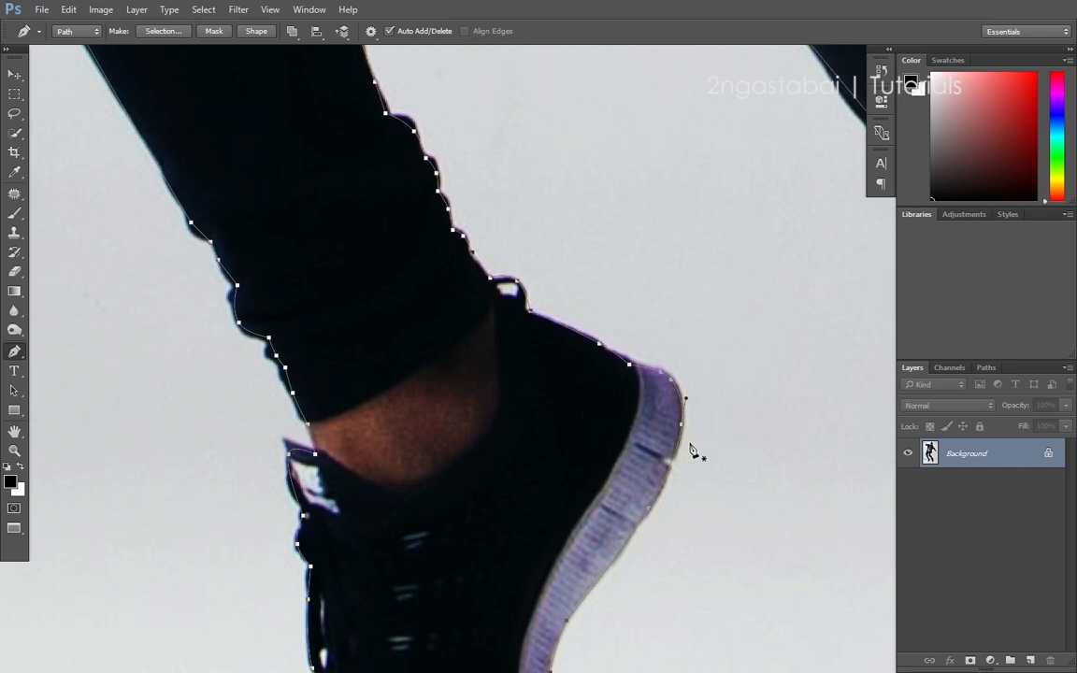
Step: Create a new empty layer above the background photo
left_click(641, 388, "alt")
left_click(641, 388, "alt")
left_click(641, 388, "alt")
left_click(634, 274, "alt")
left_click_drag(622, 221, 635, 472)
left_click_drag(633, 350, 556, 410)
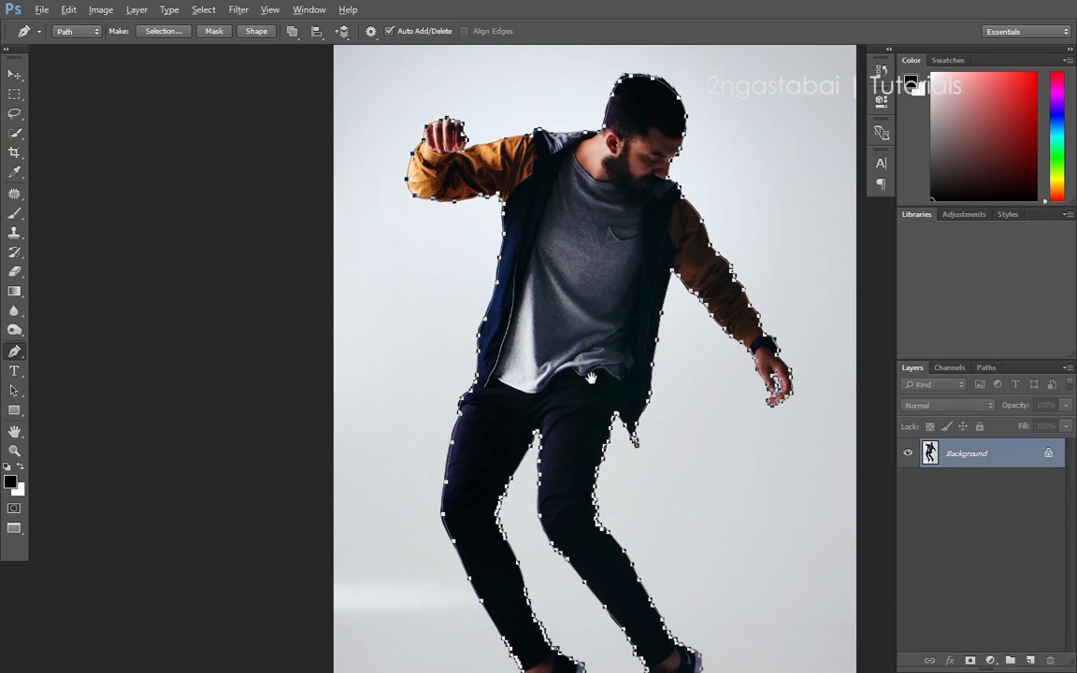
left_click(612, 388, "alt")
left_click_drag(660, 416, 660, 366)
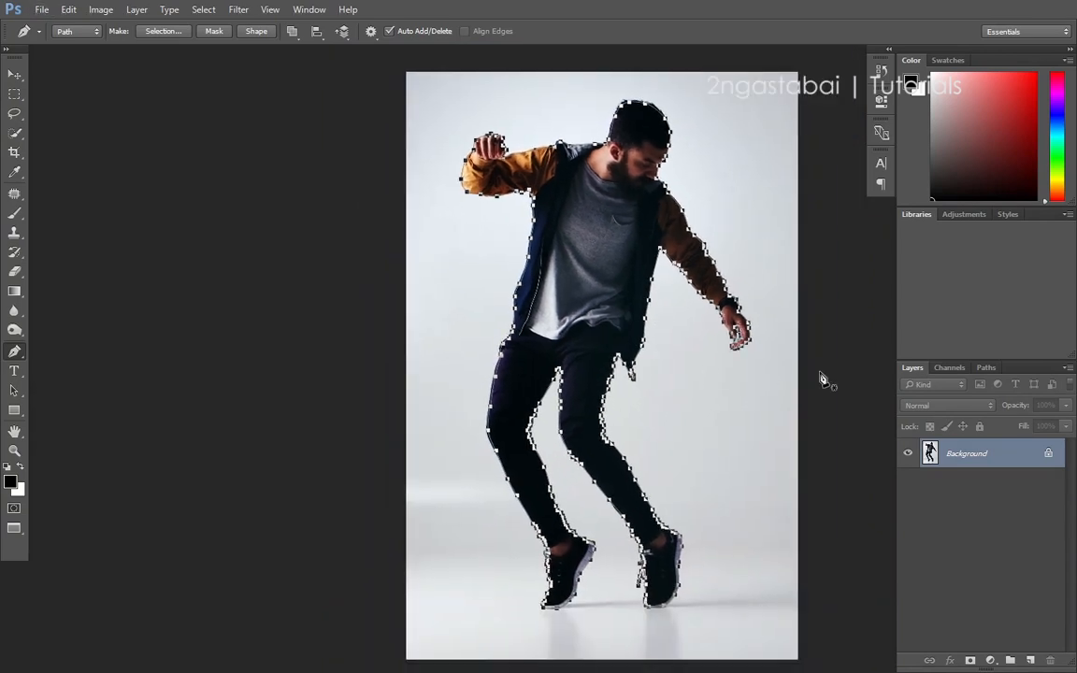
key("v")
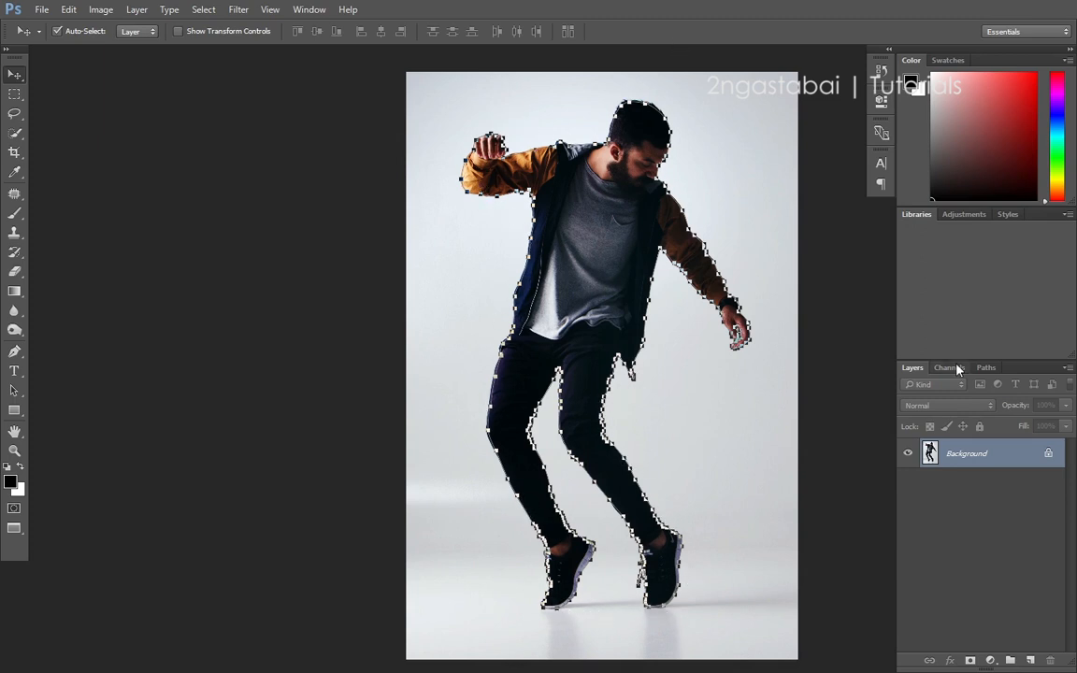
left_click(1031, 660)
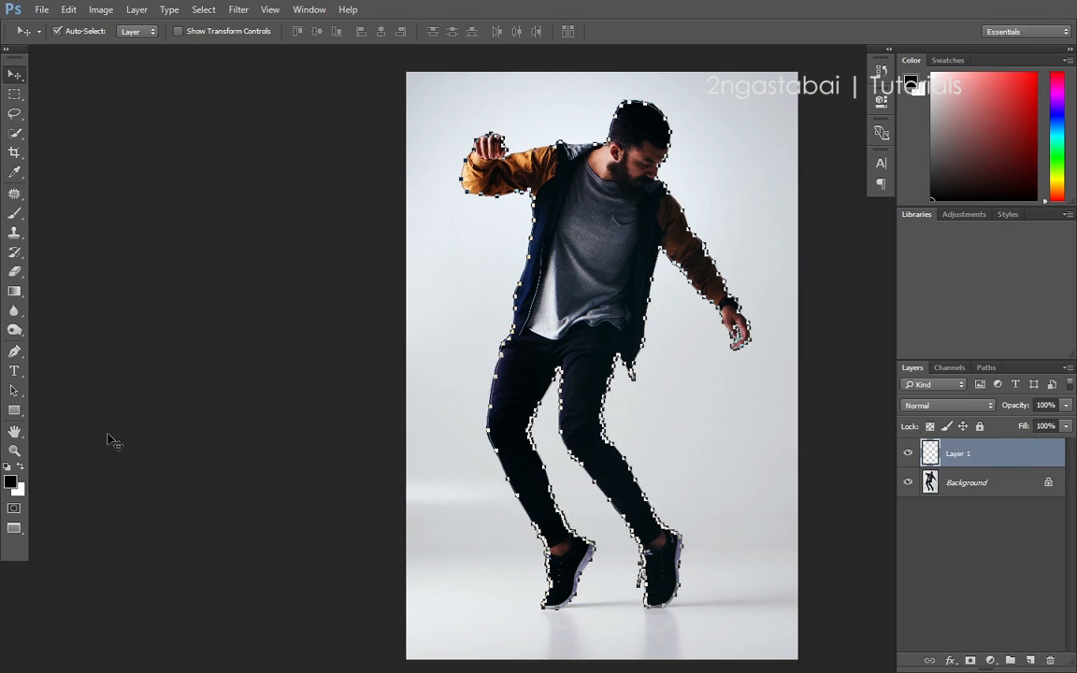
Step: Stroke the path with the Brush on the new layer without simulated pressure, and delete the path
left_click(14, 352)
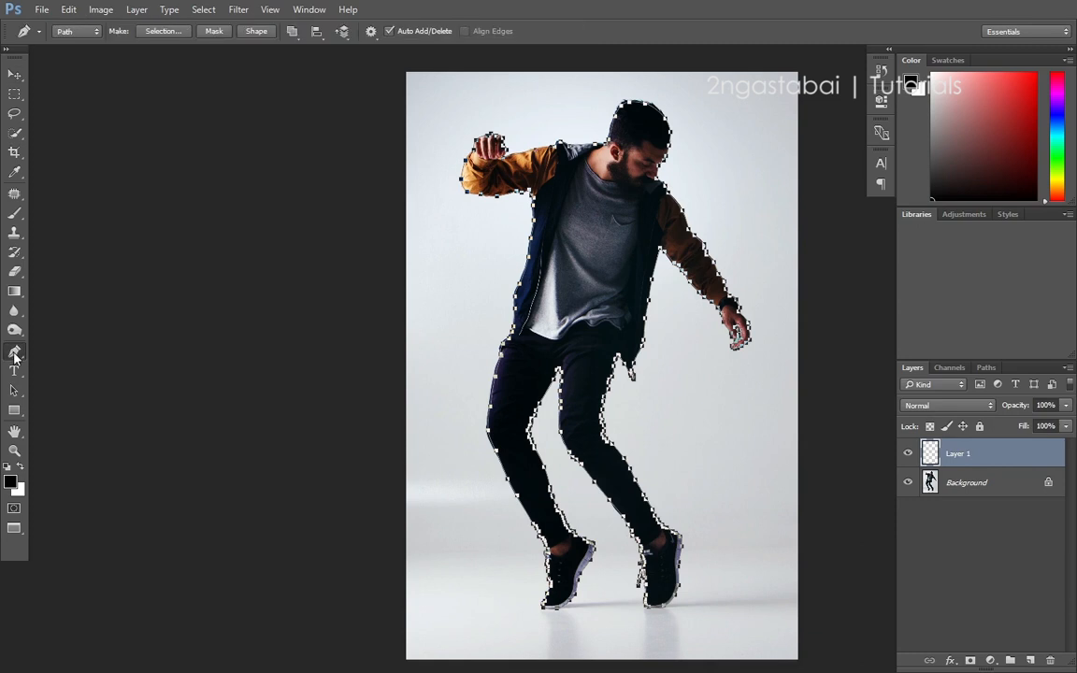
right_click(585, 262)
left_click(635, 389)
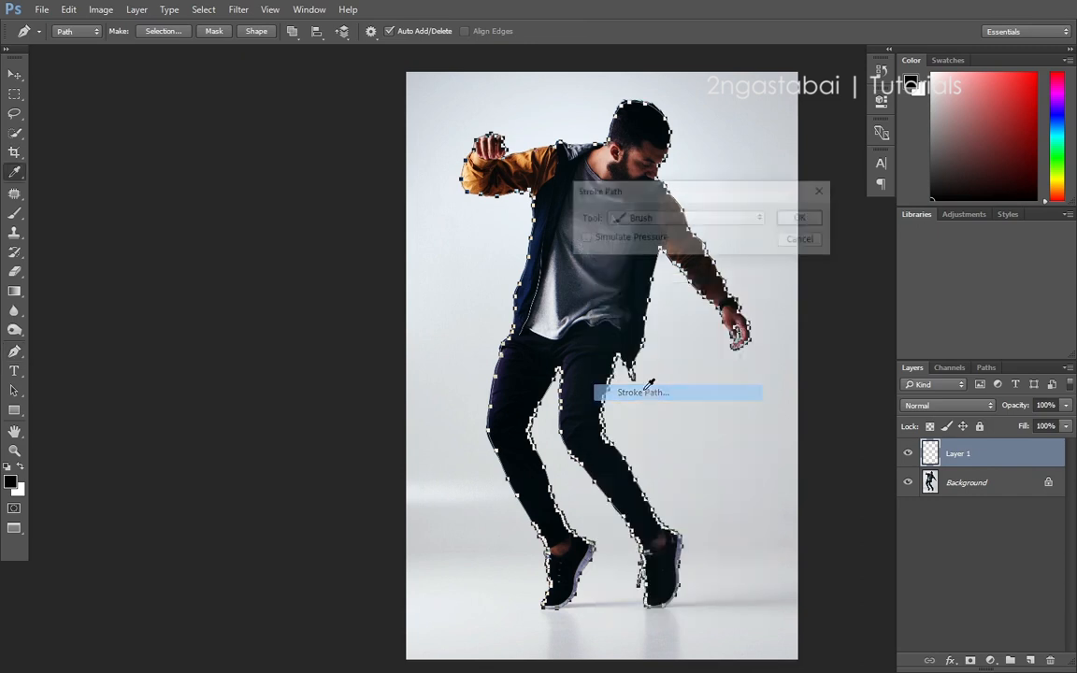
left_click(744, 220)
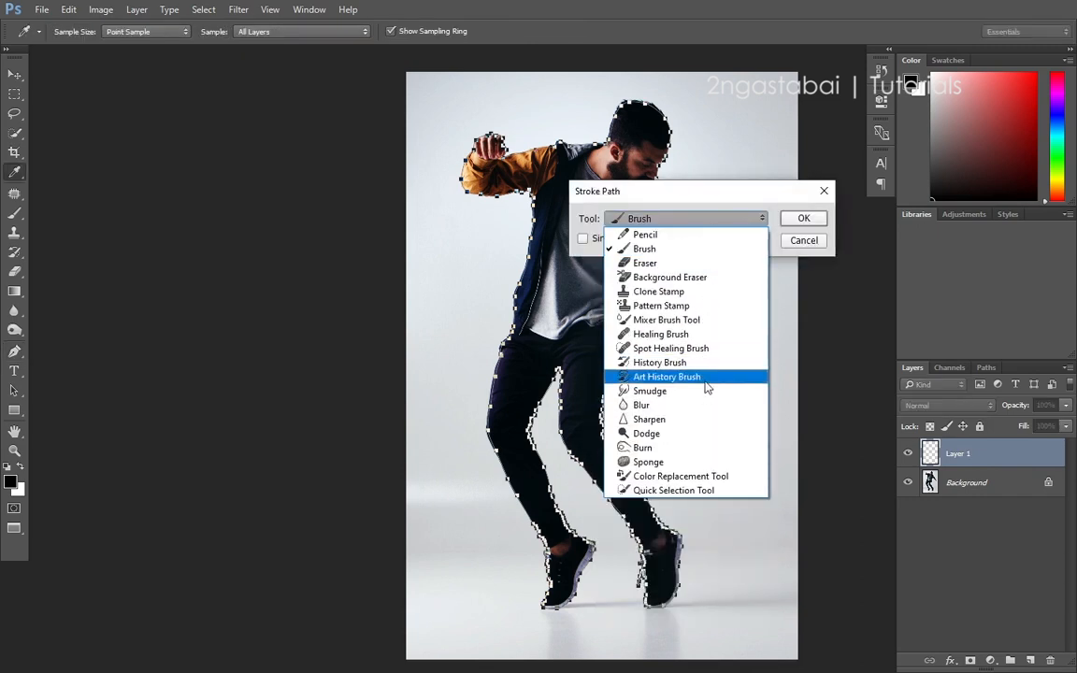
left_click(675, 256)
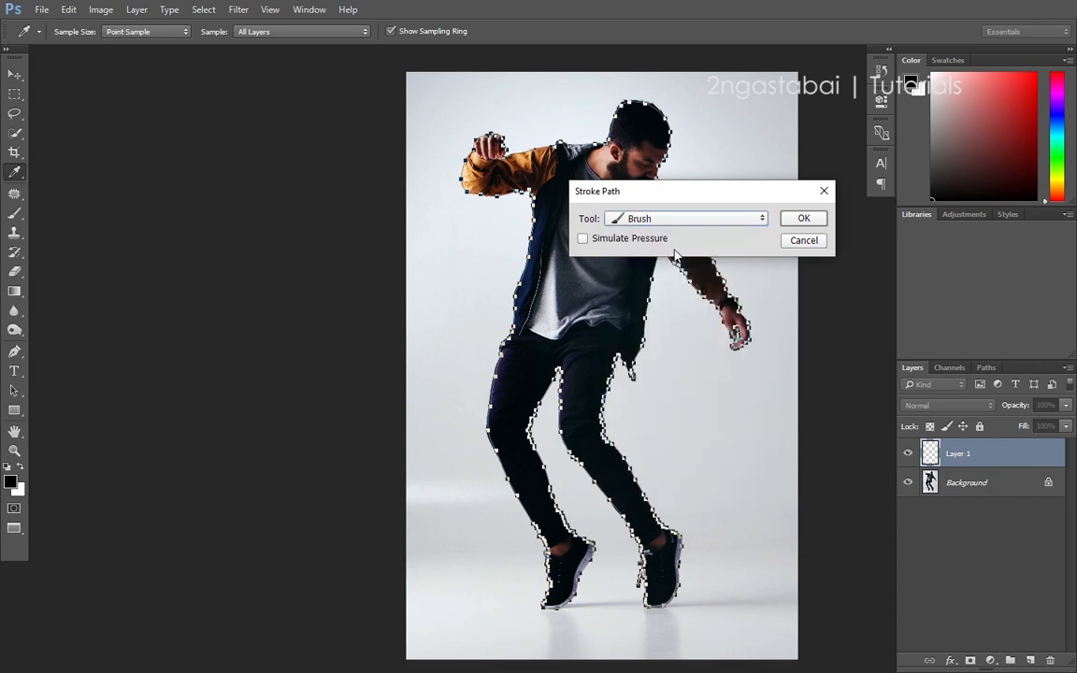
left_click(804, 219)
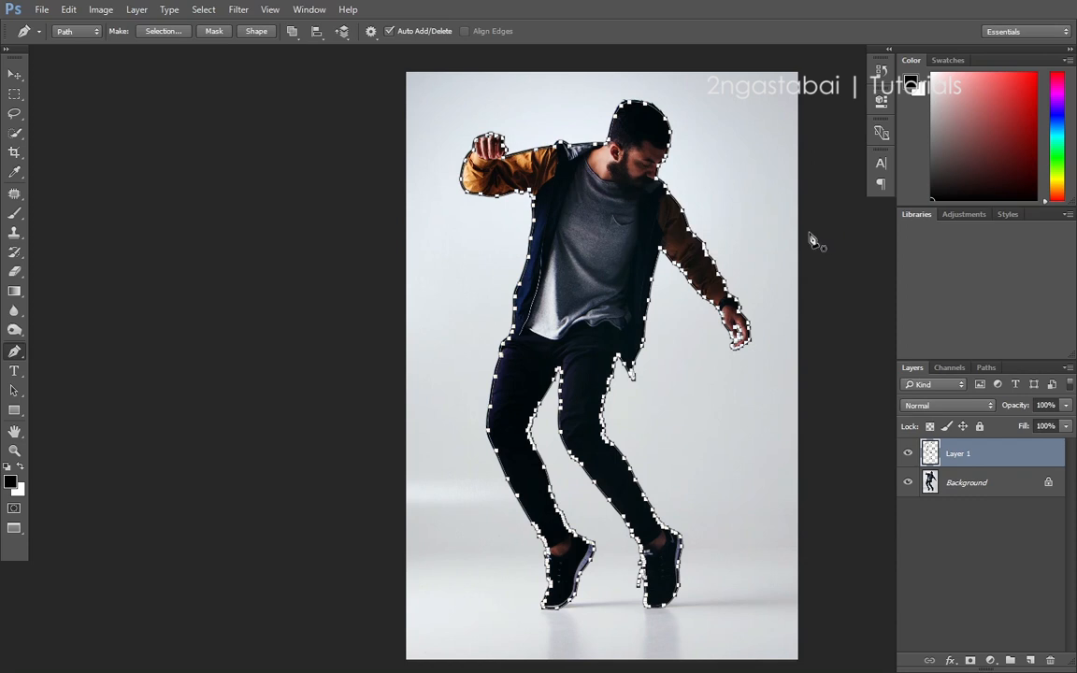
right_click(635, 218)
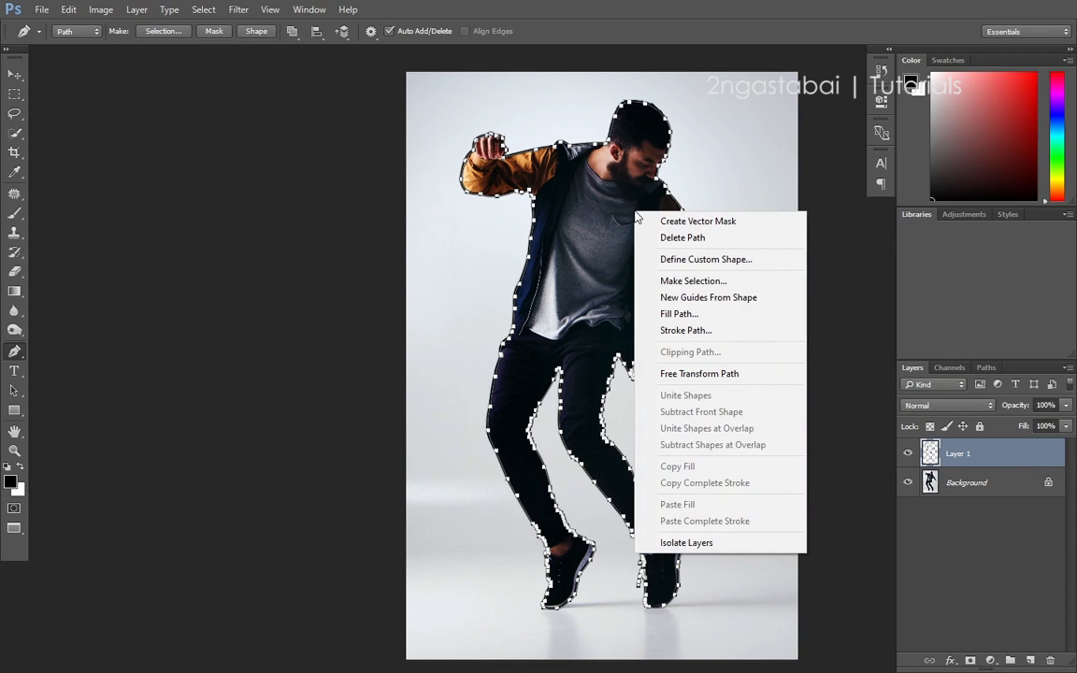
left_click(665, 239)
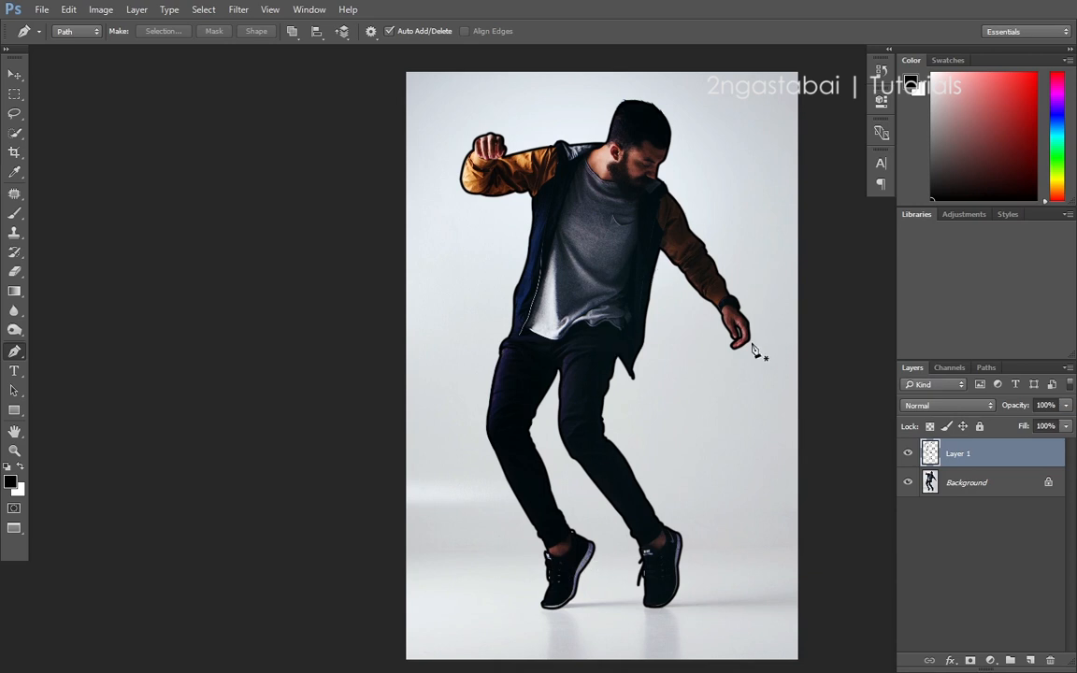
Step: Apply a white (ffffff) Color Overlay to the outline layer in Normal mode at 100% opacity
double_click(1042, 456)
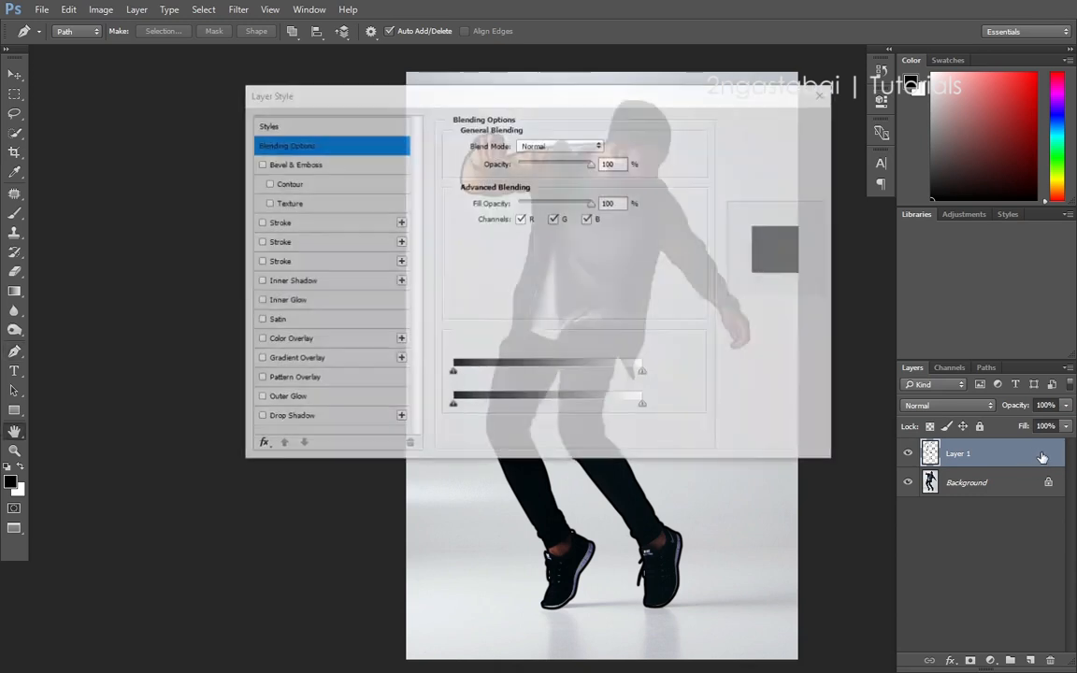
left_click_drag(601, 103, 613, 166)
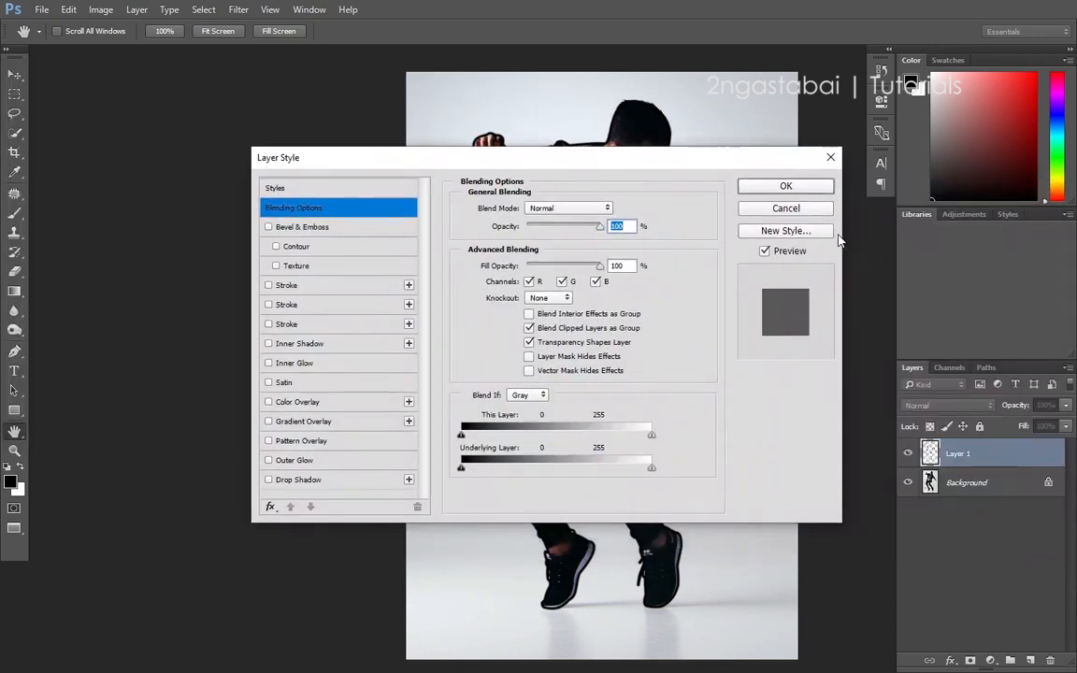
left_click_drag(758, 158, 538, 106)
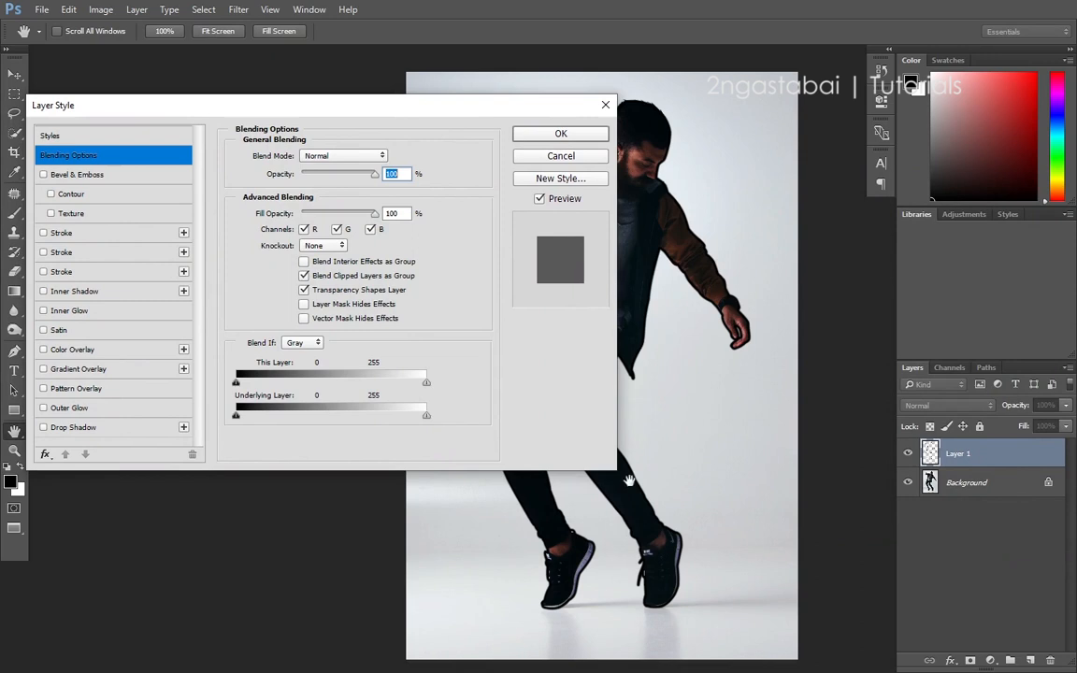
left_click_drag(400, 108, 411, 155)
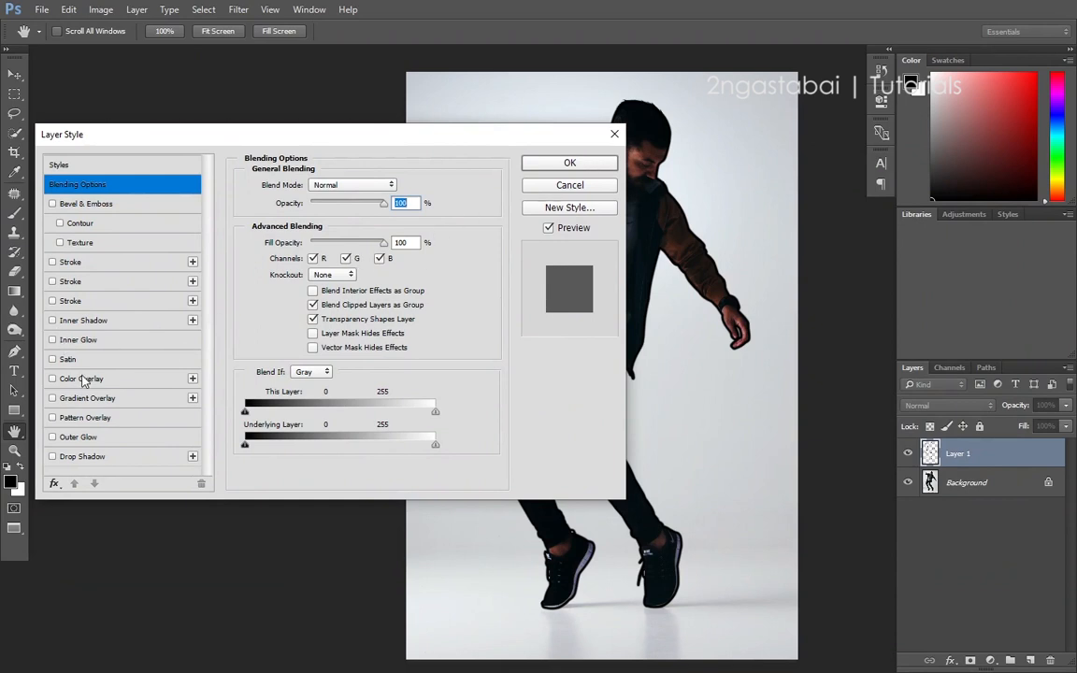
left_click_drag(166, 133, 208, 109)
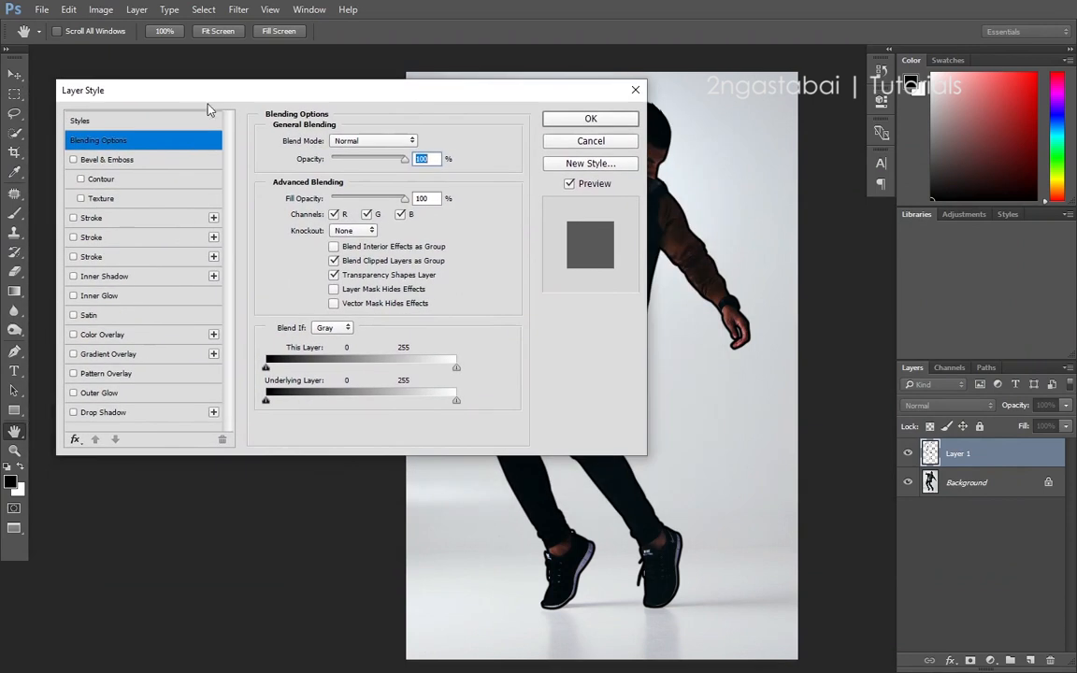
left_click(124, 337)
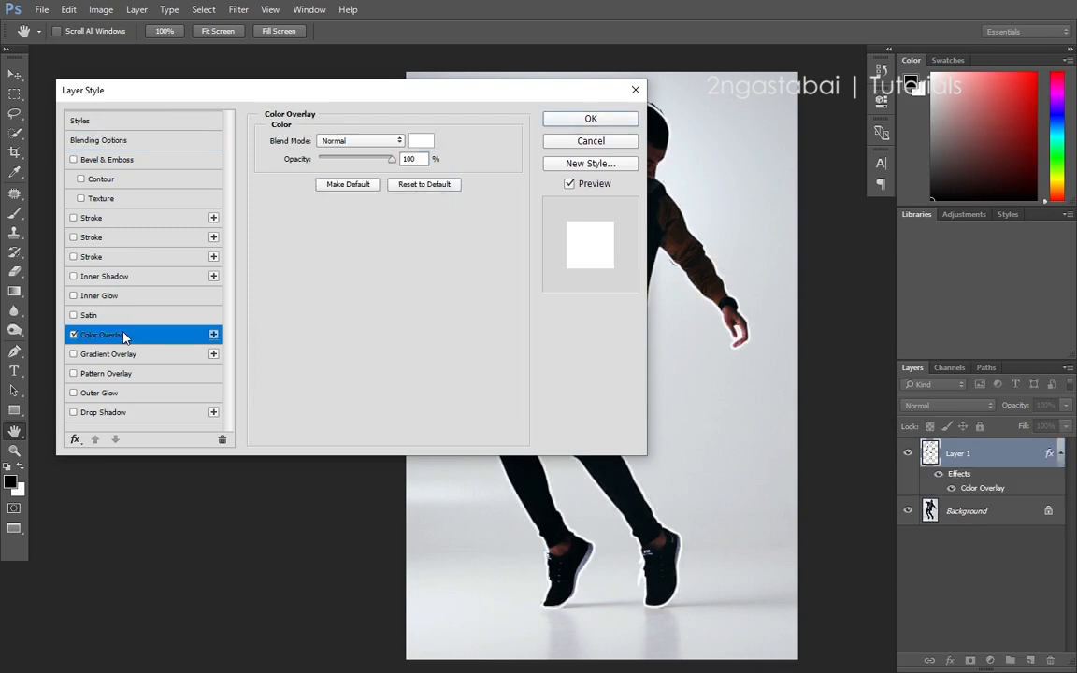
left_click(419, 143)
mouse_move(614, 162)
left_mouse_down()
mouse_move(623, 176)
mouse_move(599, 153)
mouse_move(514, 119)
mouse_move(551, 145)
mouse_move(513, 100)
mouse_move(809, 213)
mouse_move(856, 178)
left_mouse_up()
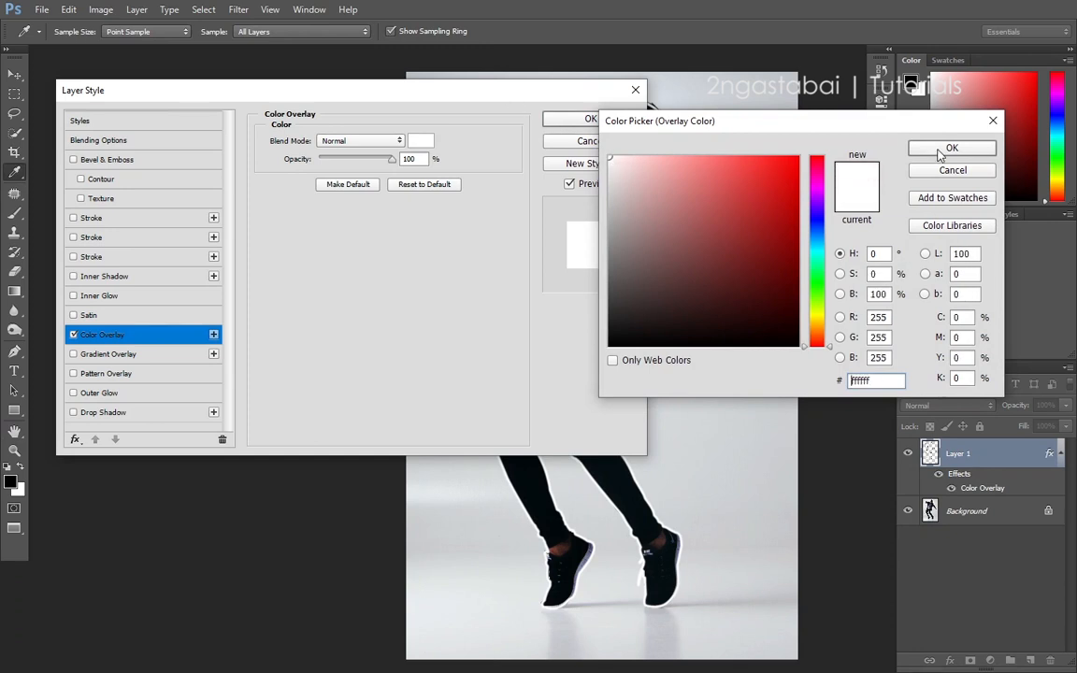
left_click(942, 149)
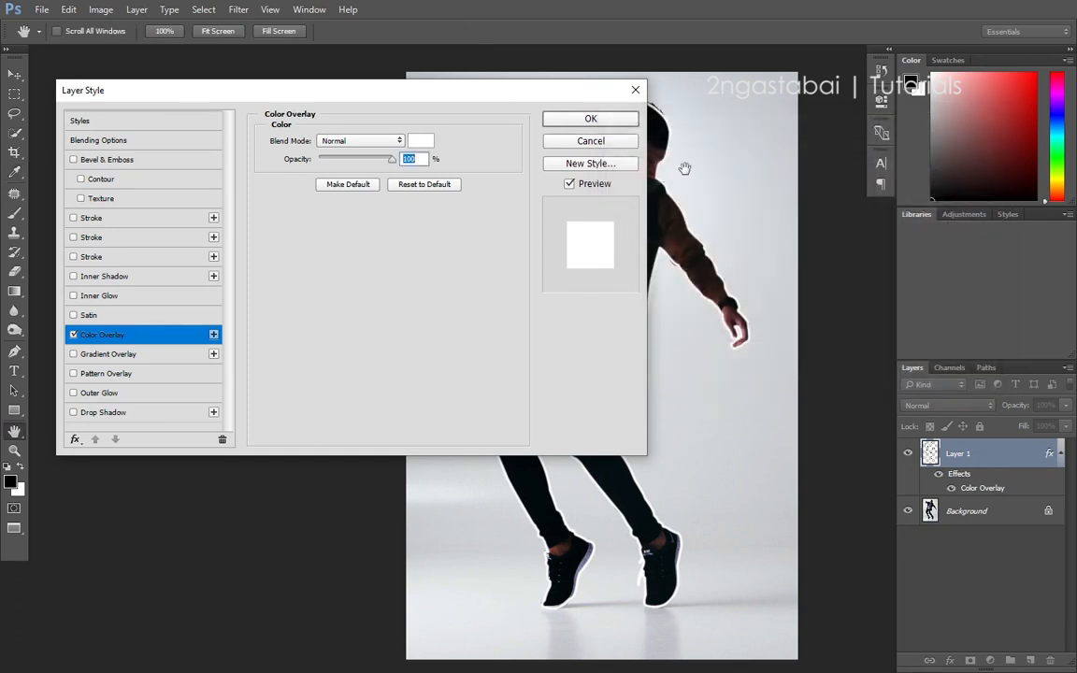
left_click(590, 119)
key("p")
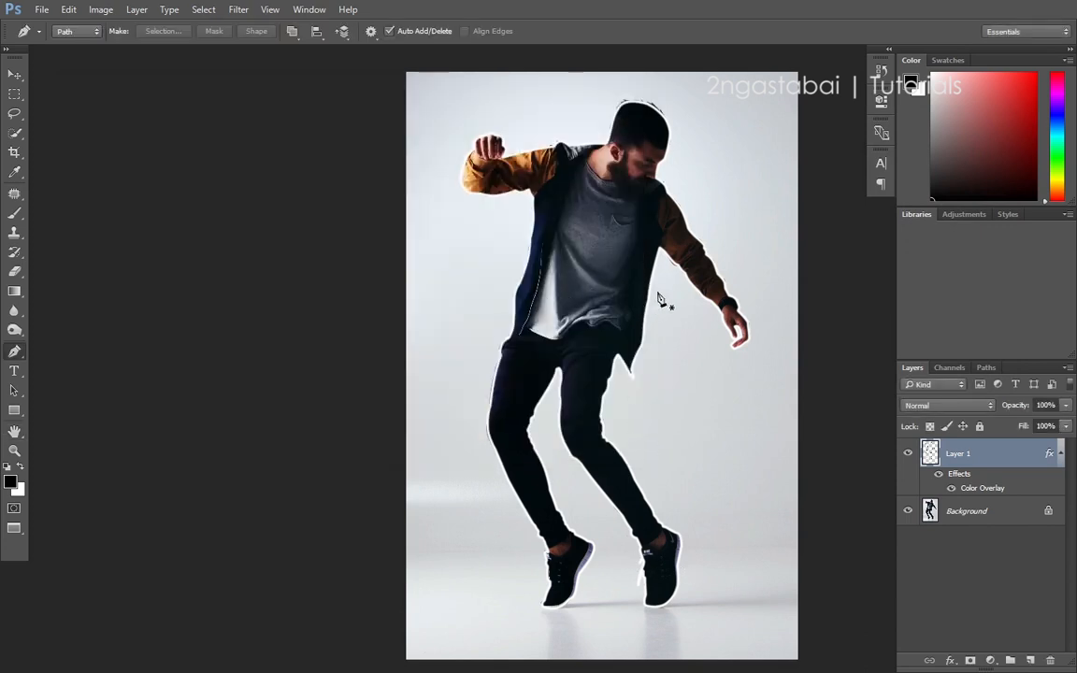
Step: Add an Outer Glow effect to the outline layer
double_click(1042, 460)
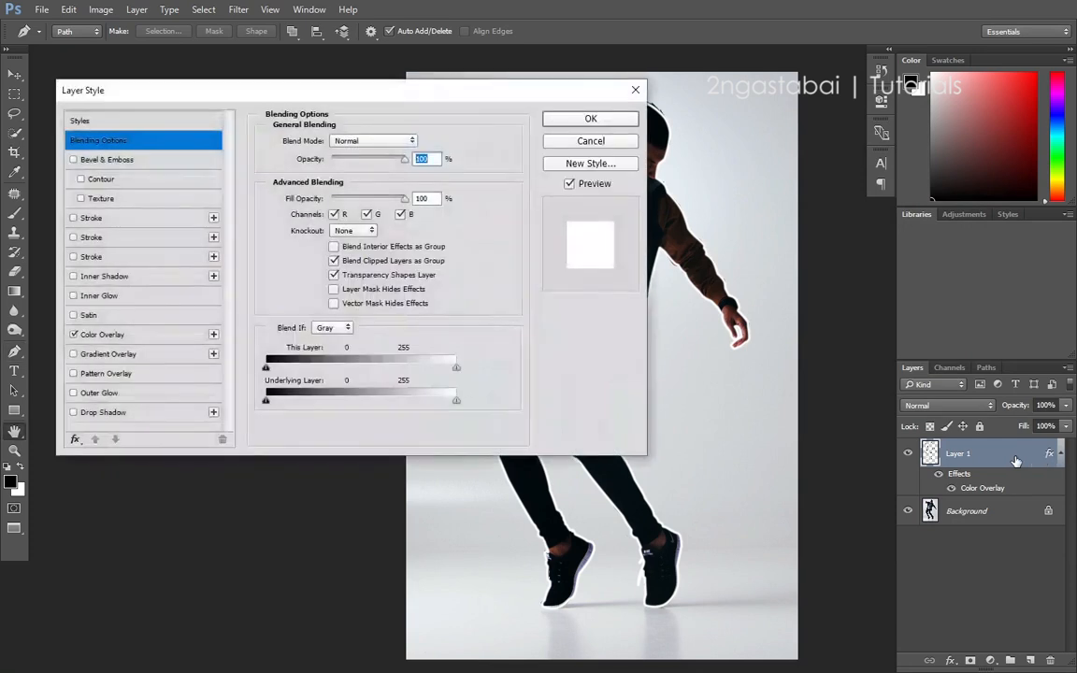
left_click(103, 393)
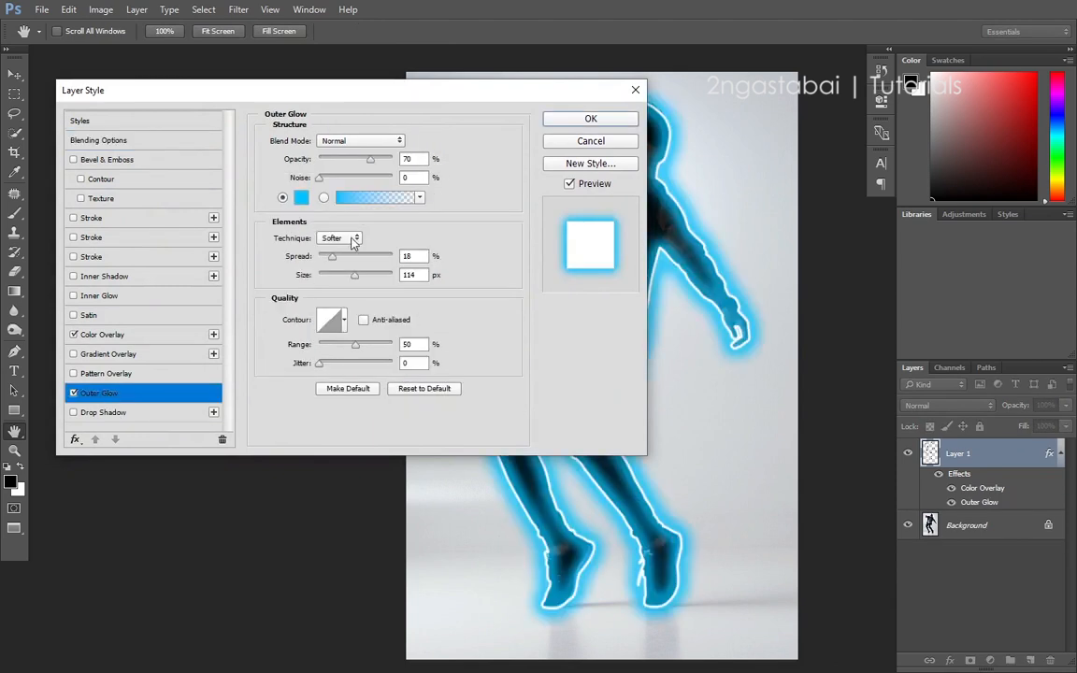
left_click_drag(400, 98, 359, 79)
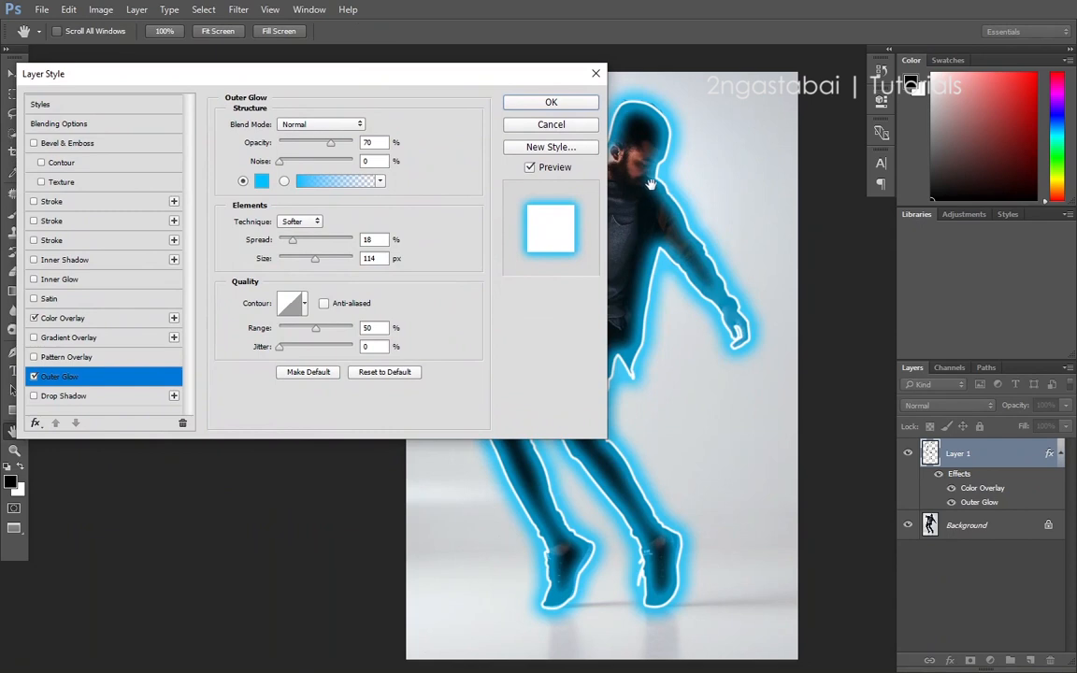
Step: Try bright green 08f952 as the outer glow colour
left_click(261, 180)
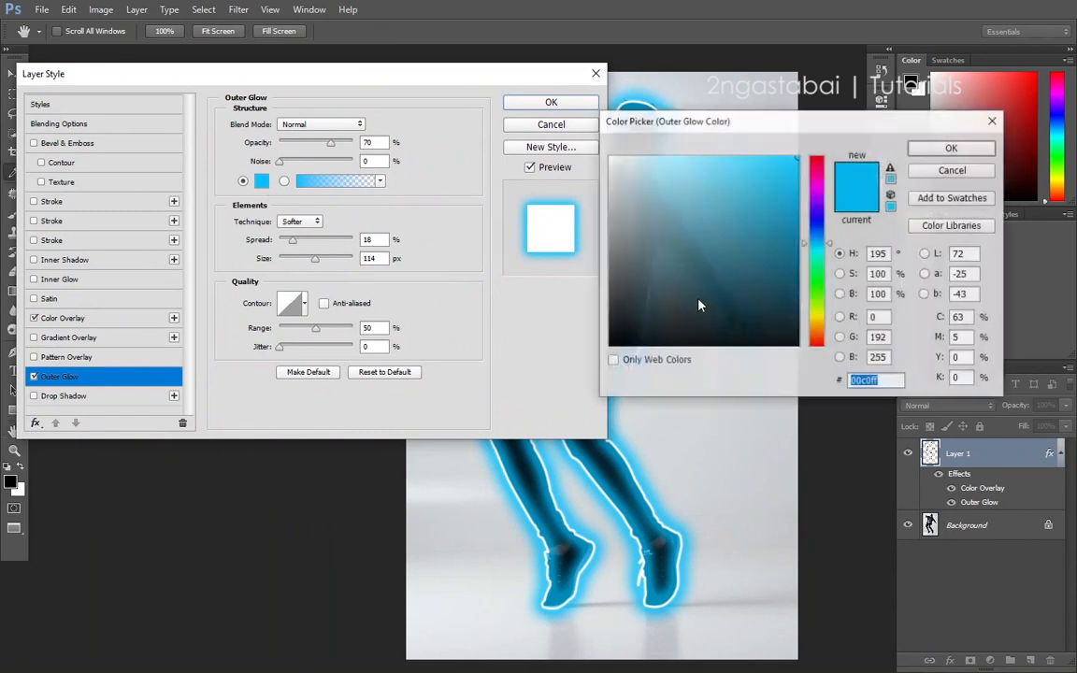
left_click(743, 250)
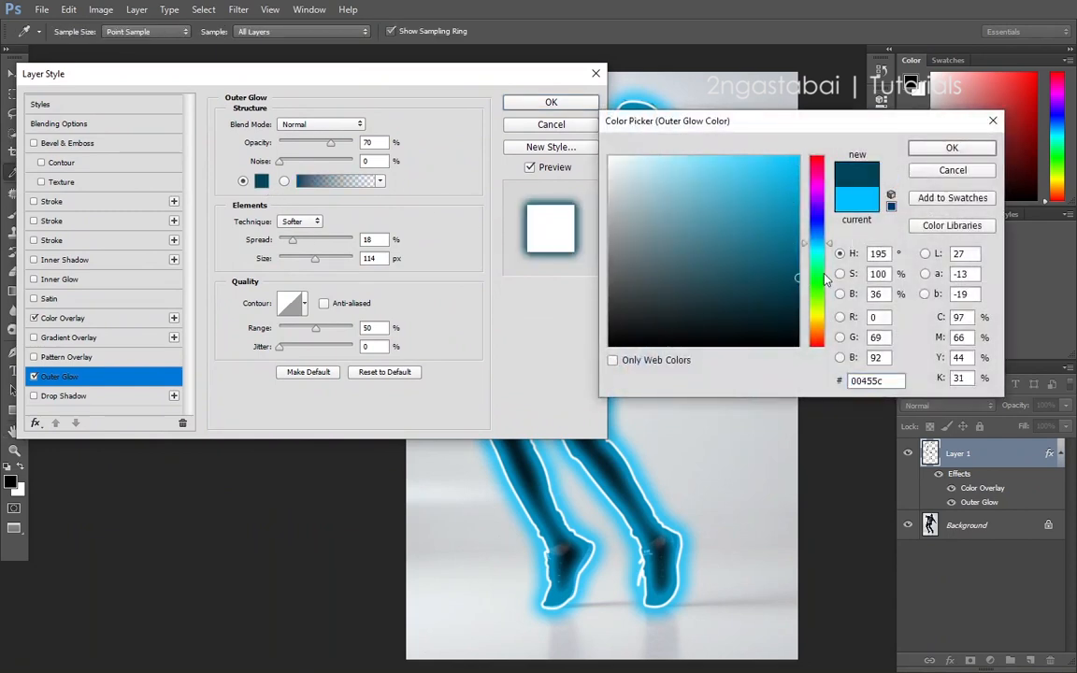
left_click(816, 274)
left_click(774, 200)
left_click(797, 159)
left_click_drag(718, 114, 325, 120)
left_click(374, 229)
left_click(283, 262)
left_click(372, 180)
left_click(398, 168)
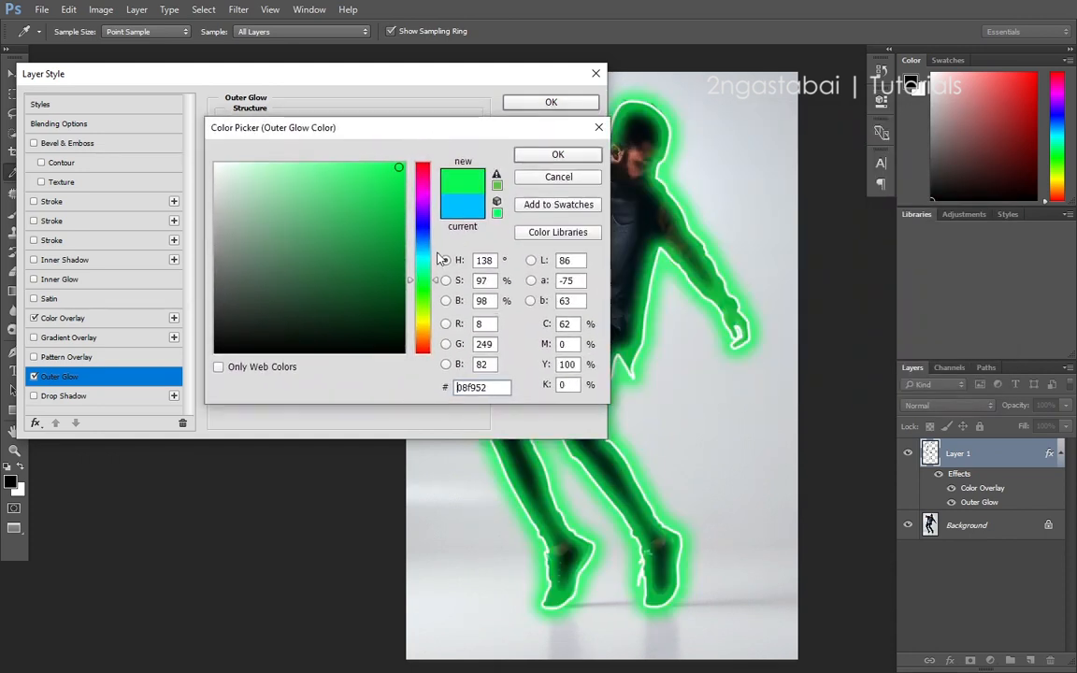
Step: Set the outer glow colour to a bright cyan and reduce its size to 73 px
left_click(429, 259)
left_click_drag(428, 257, 428, 252)
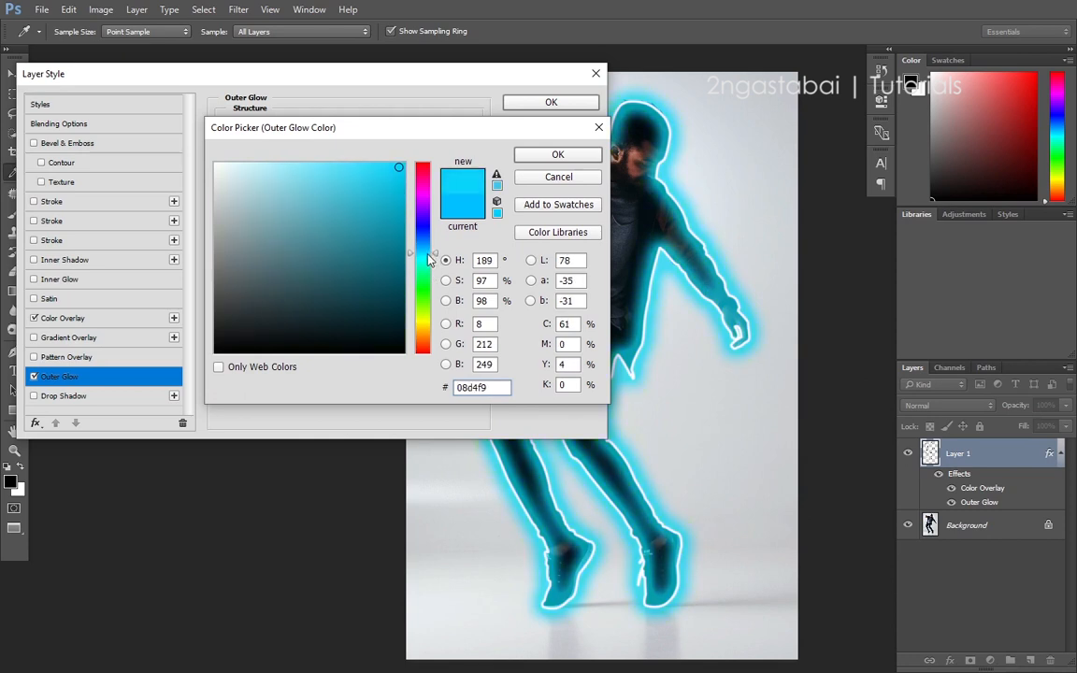
left_click_drag(359, 165, 445, 137)
left_click(558, 154)
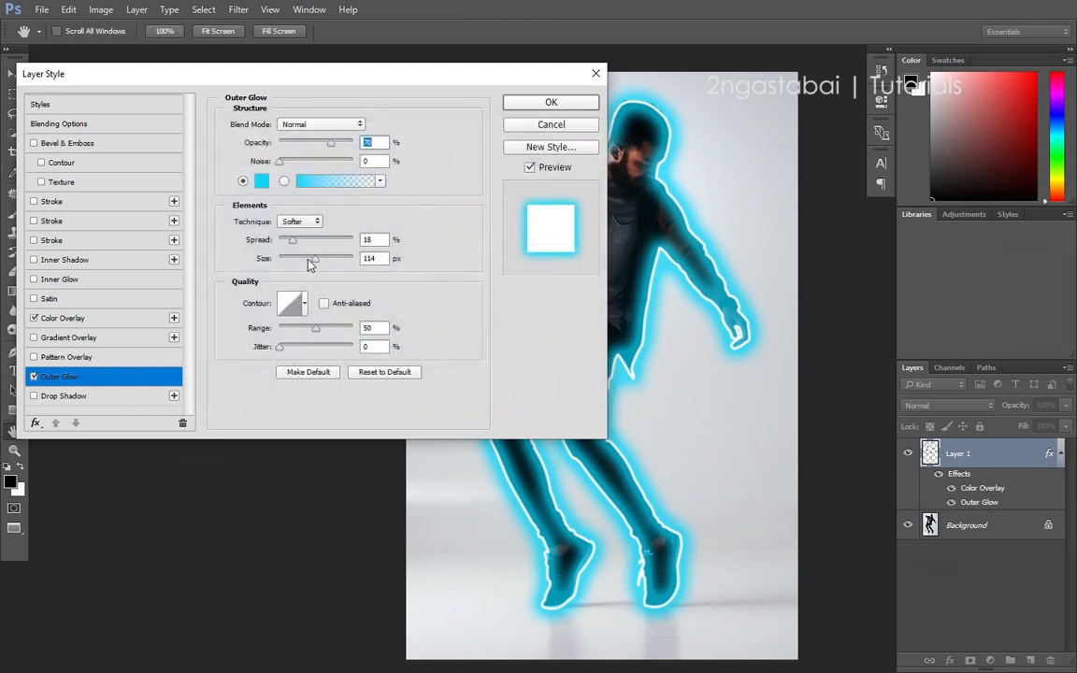
left_click_drag(312, 262, 305, 264)
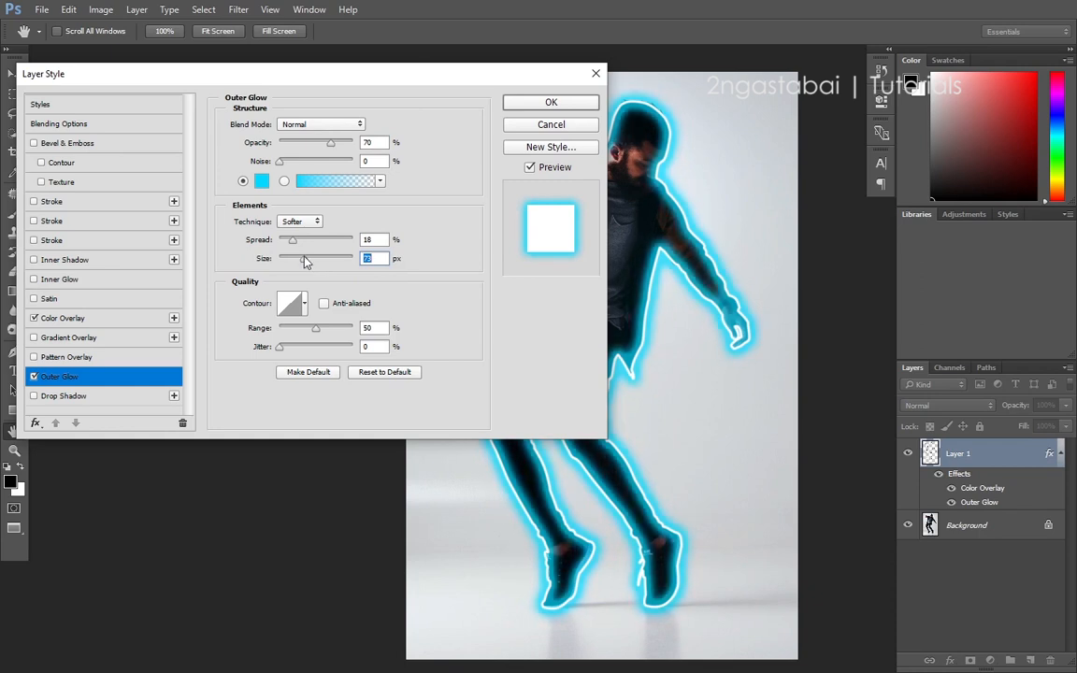
Step: Refine the outline's outer glow to 16% spread, 56% opacity and 51 px size, and apply the layer style
left_click_drag(293, 240, 296, 264)
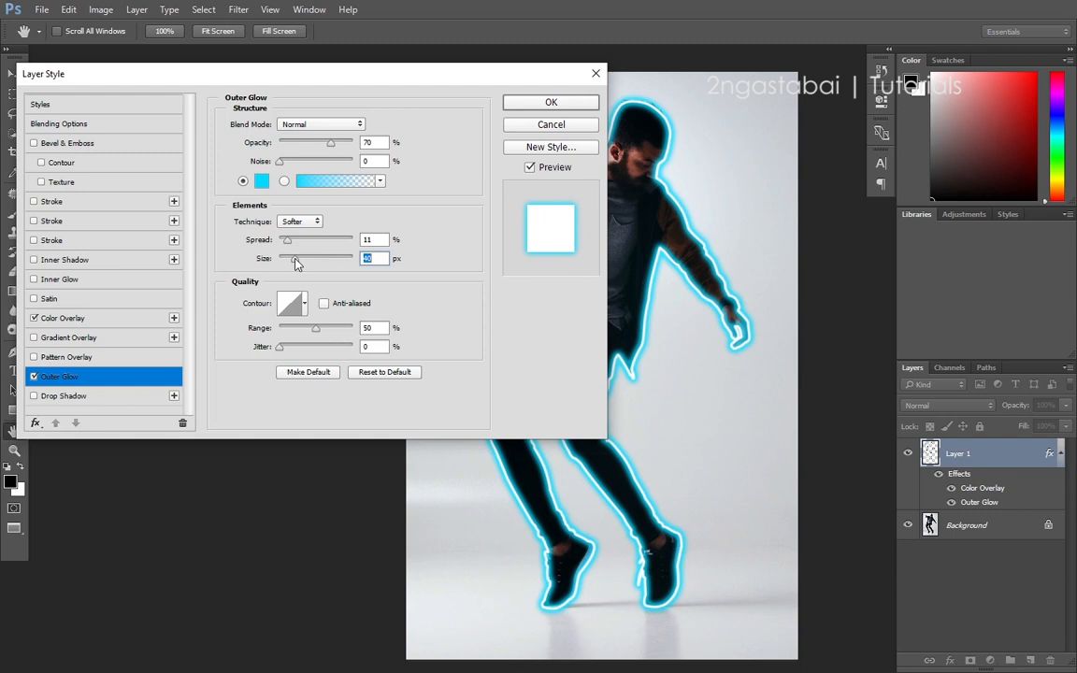
left_click_drag(287, 240, 292, 243)
left_click(317, 144)
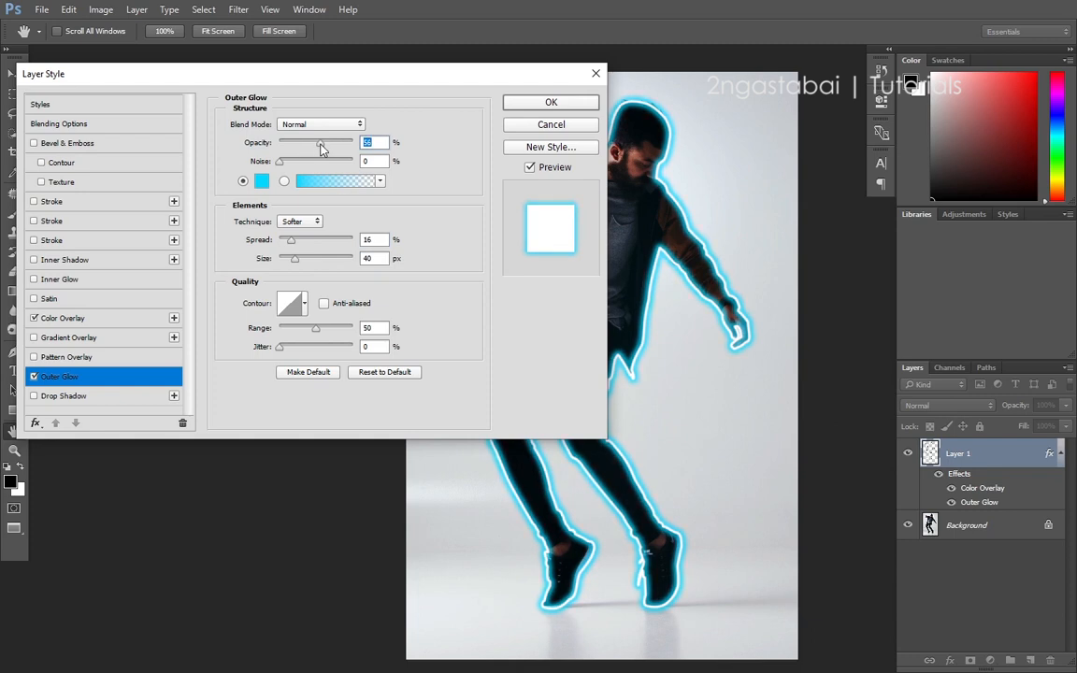
left_click(303, 259)
left_click_drag(303, 261, 298, 261)
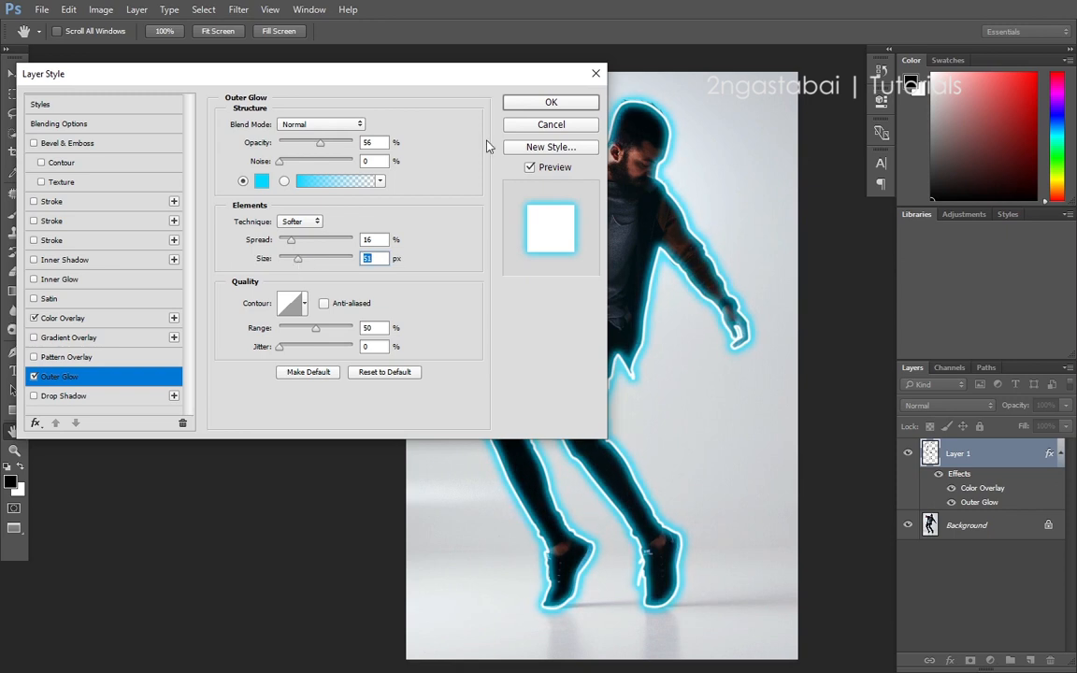
left_click(540, 103)
Step: Edit the outline layer's Outer Glow again, setting its size to 73 px and opacity to 63%, and apply it
key("p")
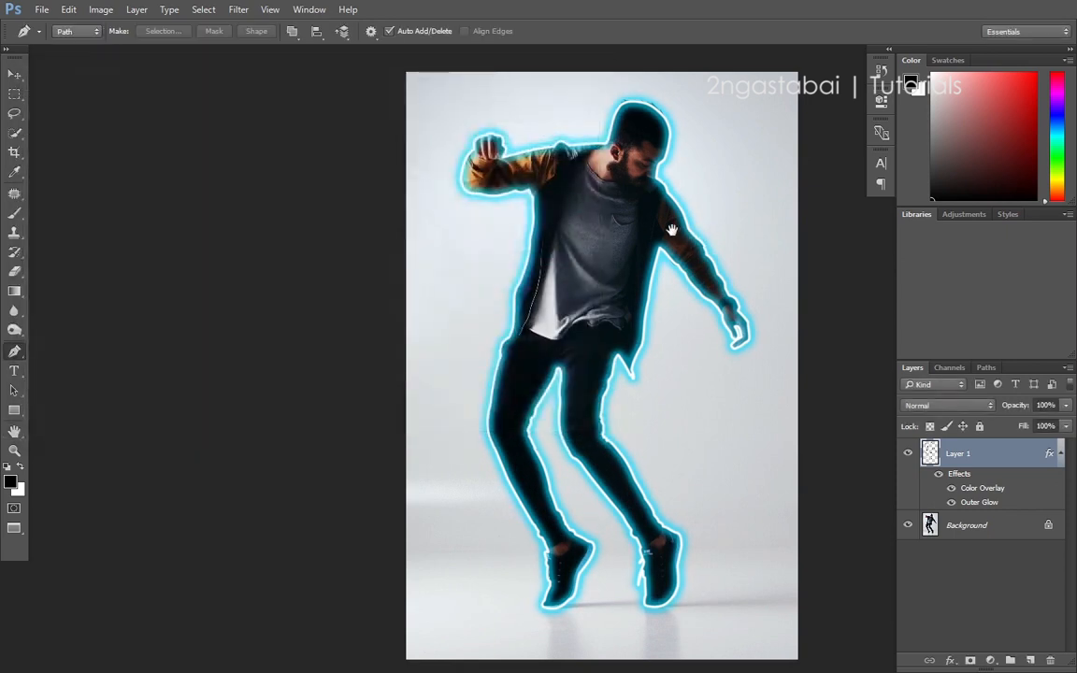
scroll(671, 229, "down", 3)
left_click_drag(793, 240, 732, 240)
scroll(641, 295, "up", 1)
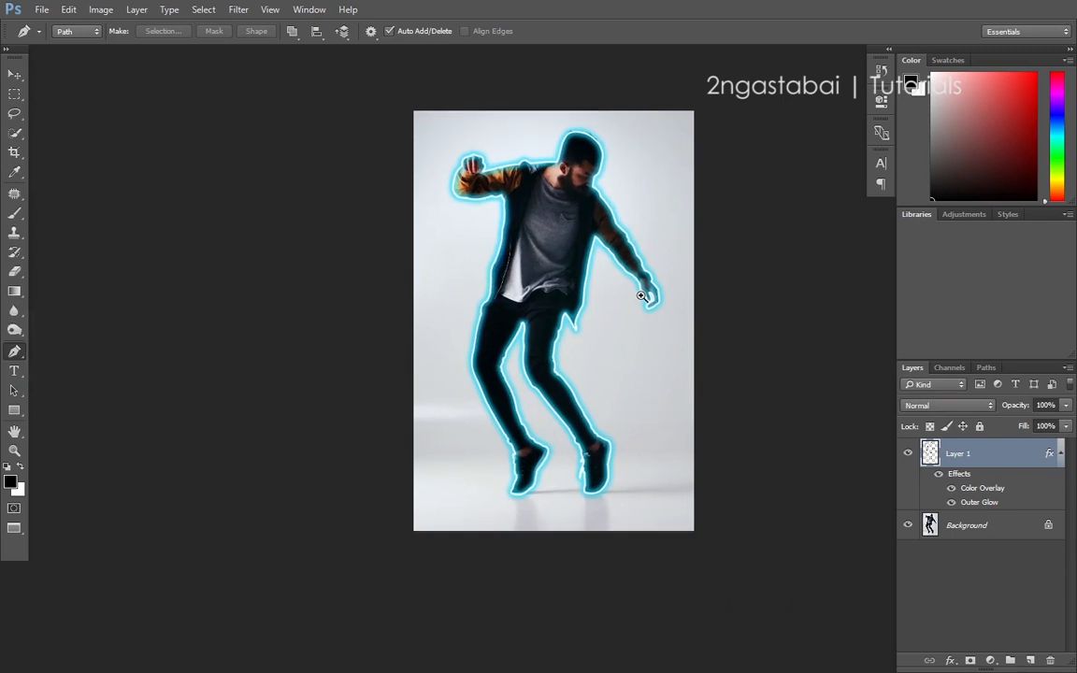
scroll(641, 295, "up", 1)
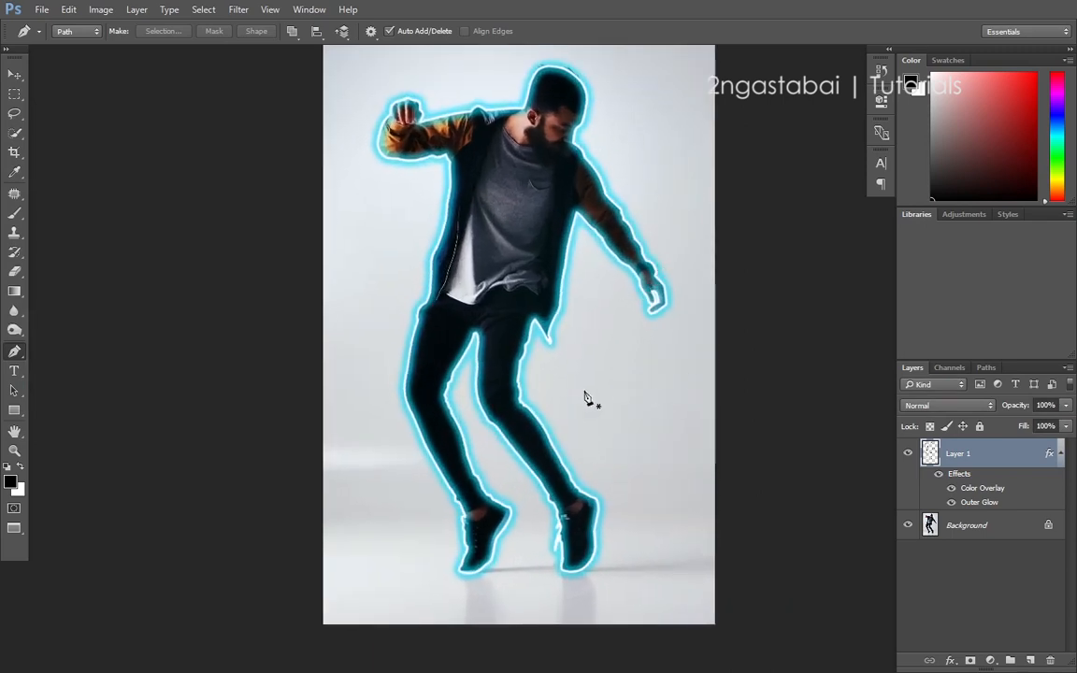
double_click(1049, 452)
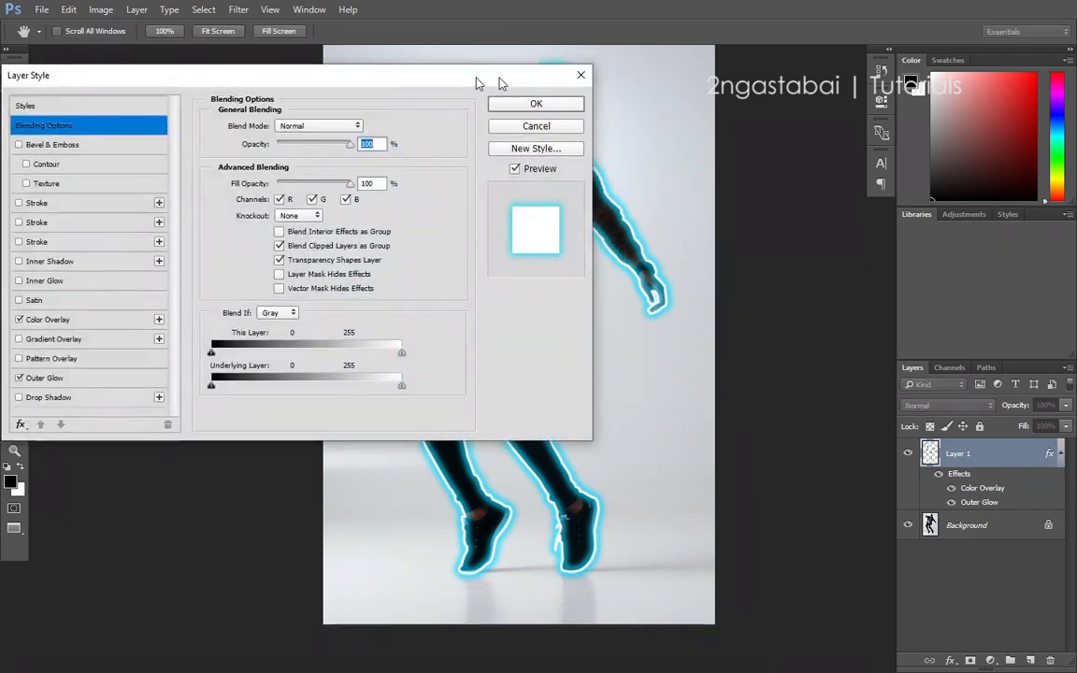
left_click_drag(477, 82, 644, 216)
left_click(214, 512)
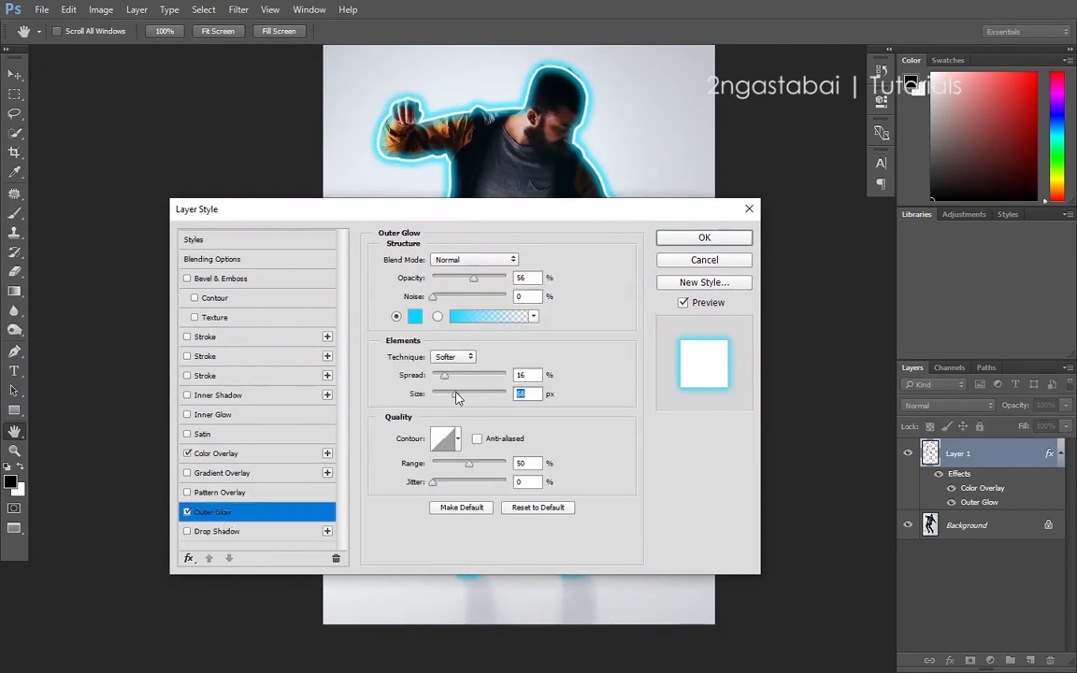
left_click(473, 280)
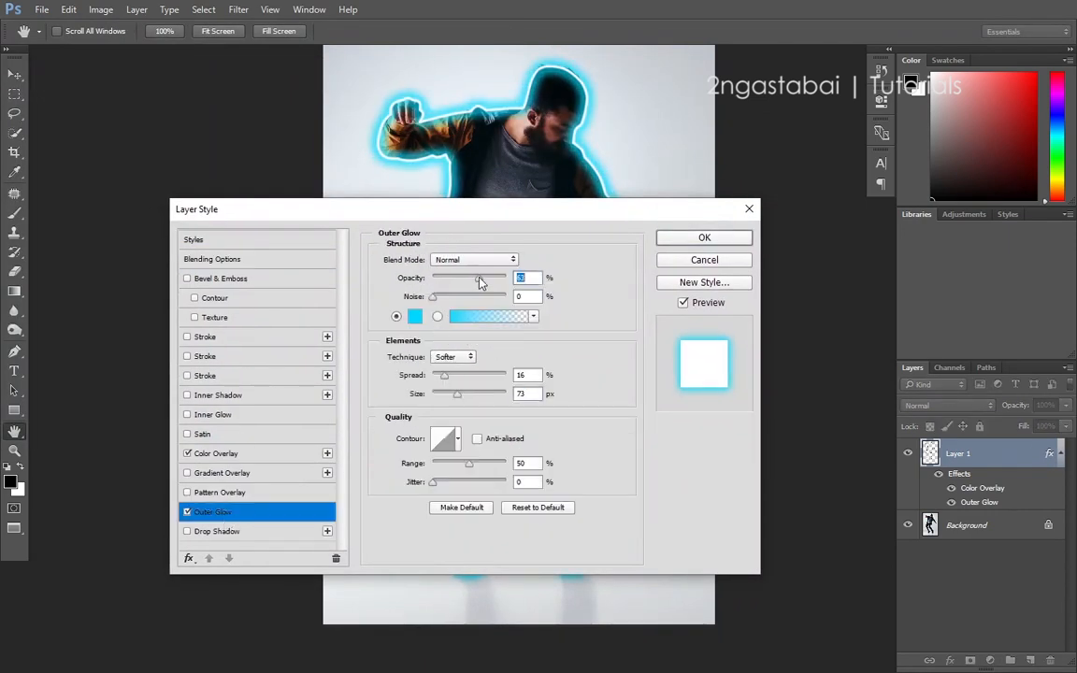
key("Return")
key("p")
scroll(565, 241, "down", 1)
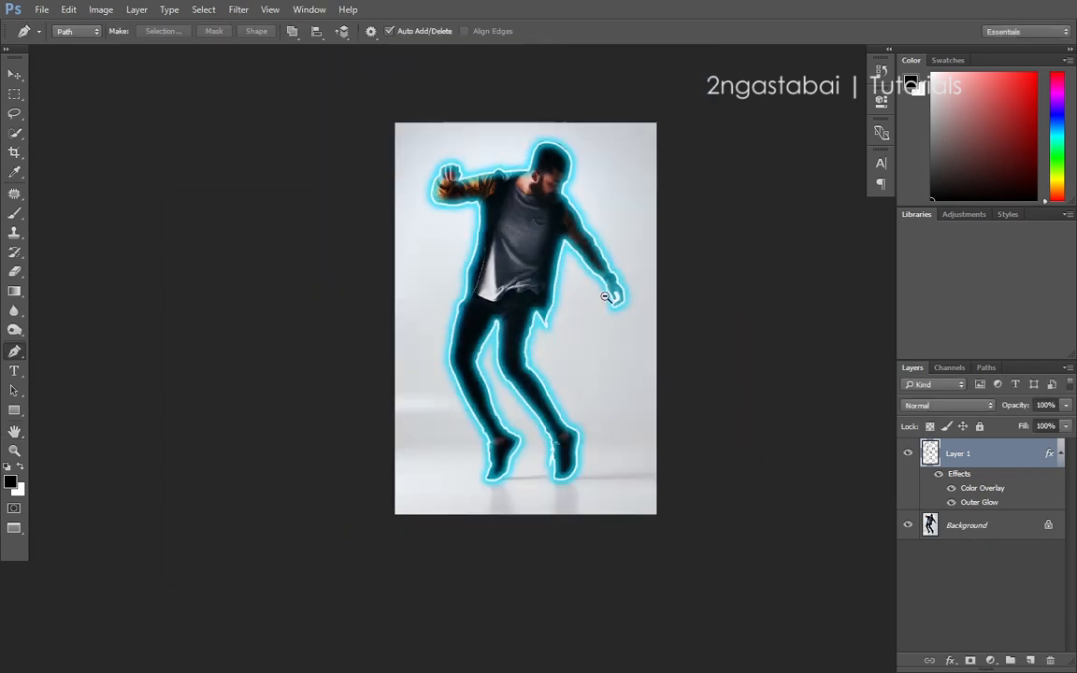
Step: Switch to the Move tool with the whole glowing figure in view
key("v")
scroll(618, 235, "up", 1)
left_click_drag(617, 235, 670, 231)
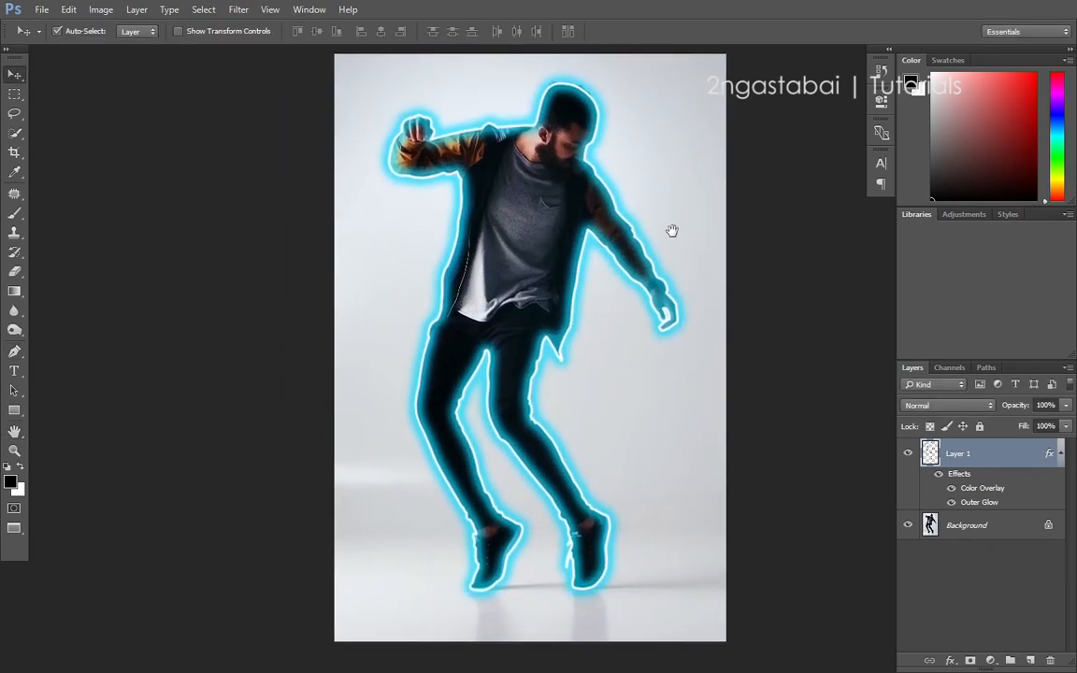